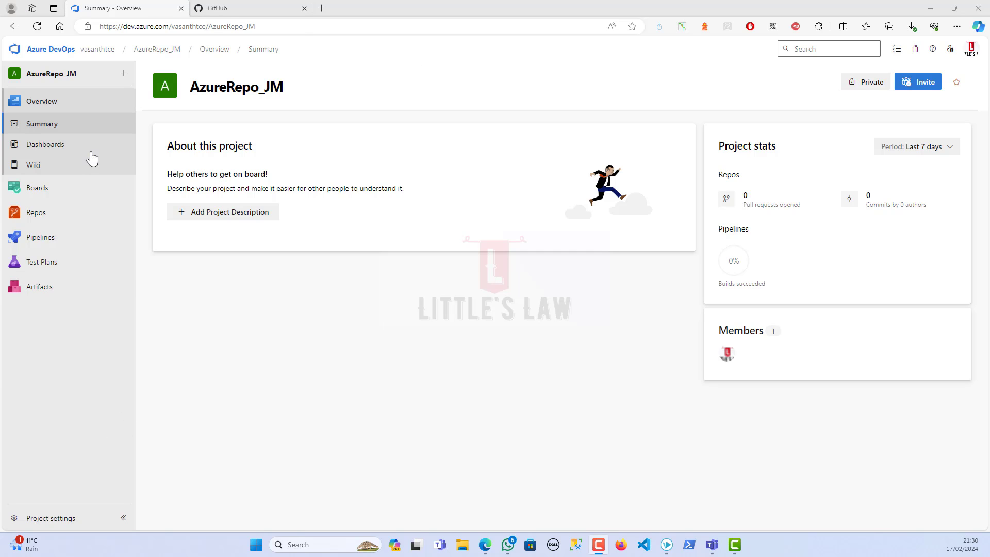
Step: Open the clone options of the azuredevops_session repository in Azure Repos with HTTPS as the protocol
click(42, 222)
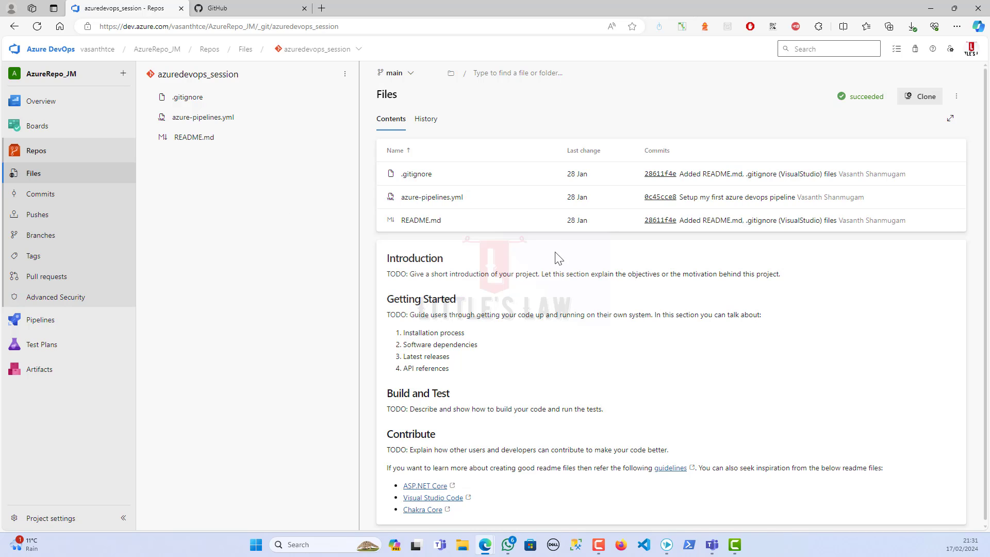
click(923, 99)
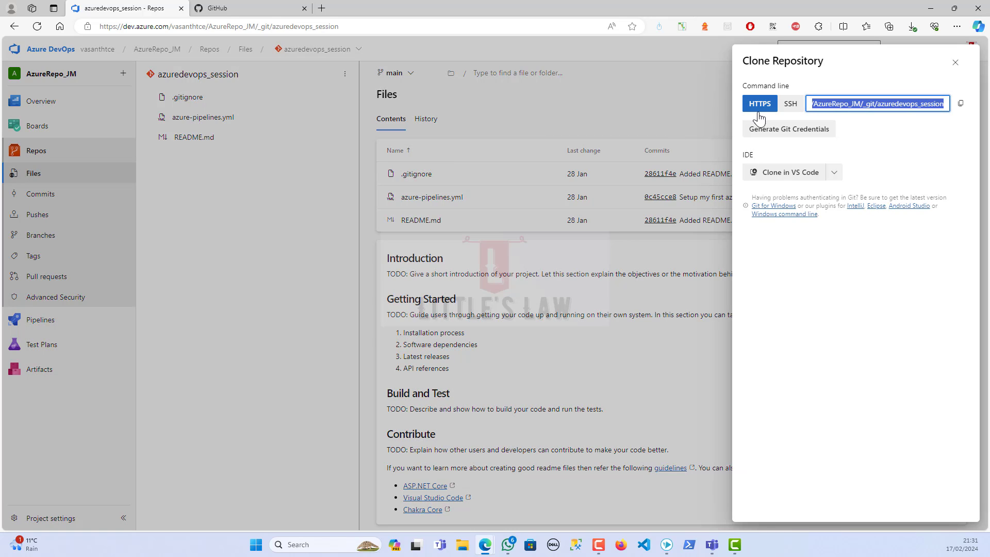
click(790, 107)
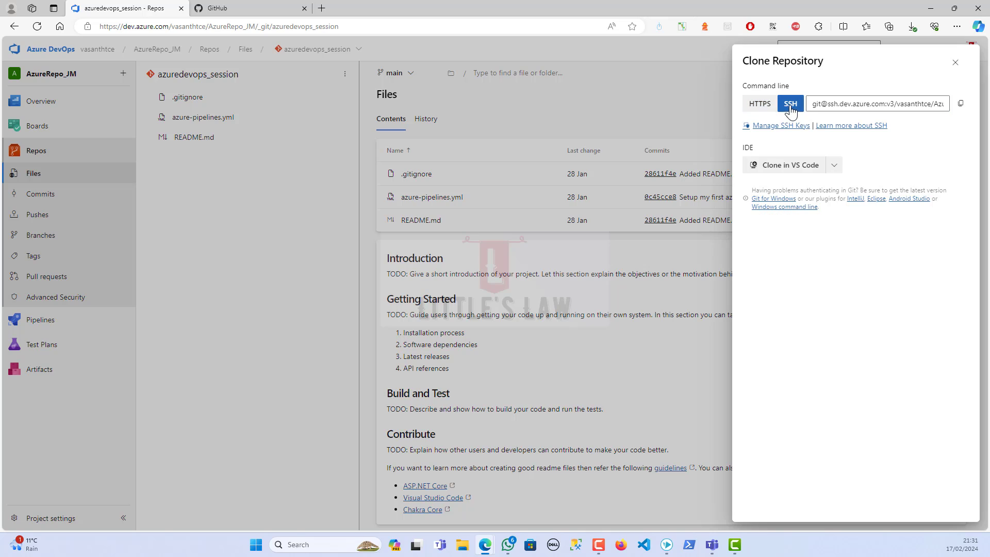
click(758, 109)
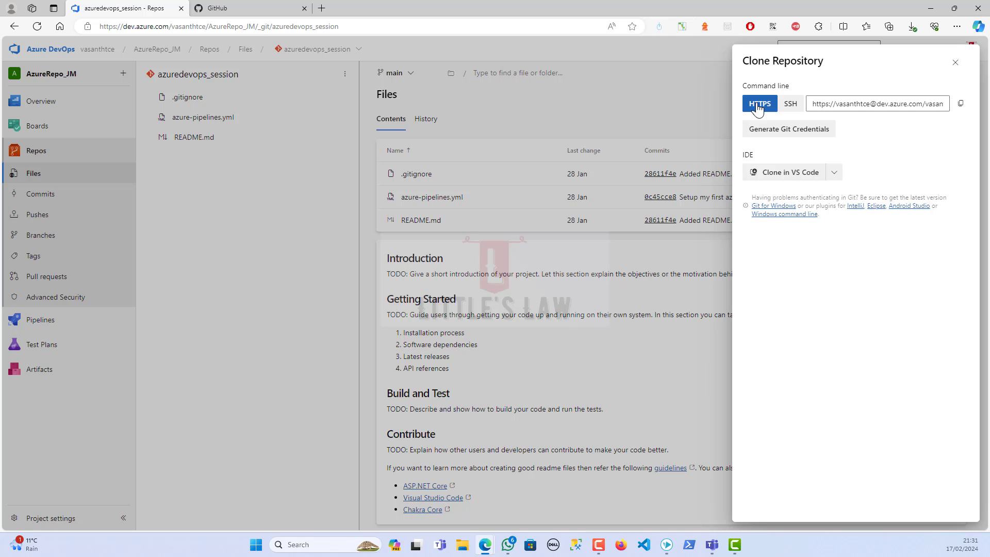
Step: Copy the repository's HTTPS clone URL and generate Git credentials for it
click(960, 104)
click(925, 105)
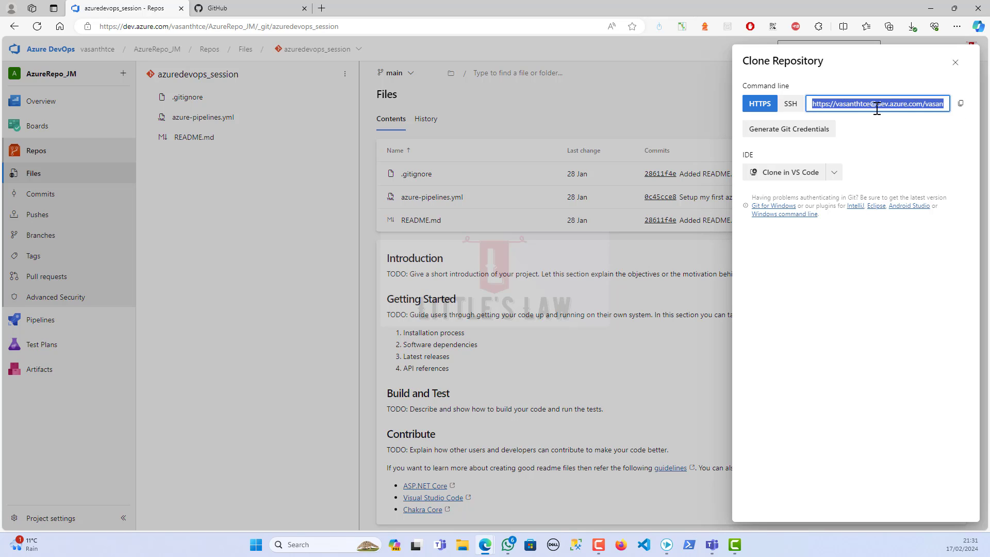
click(959, 103)
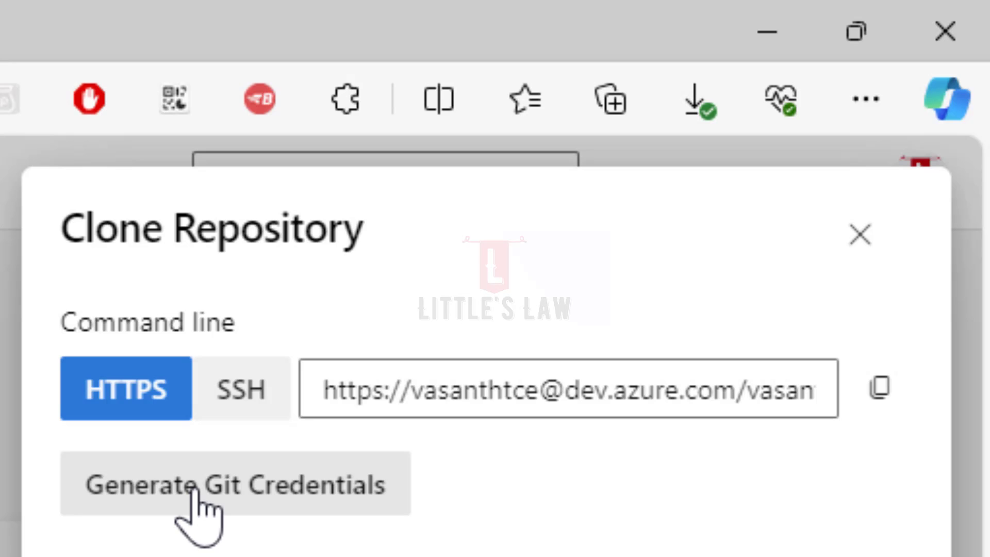
click(194, 493)
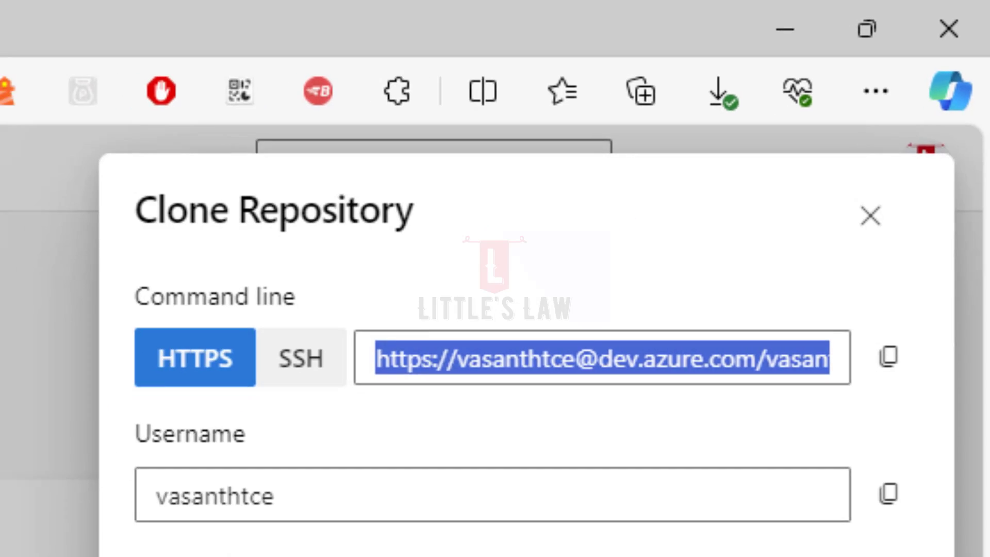
Step: Switch to GitHub and create a new public repository named FromAzureDevOps
click(258, 9)
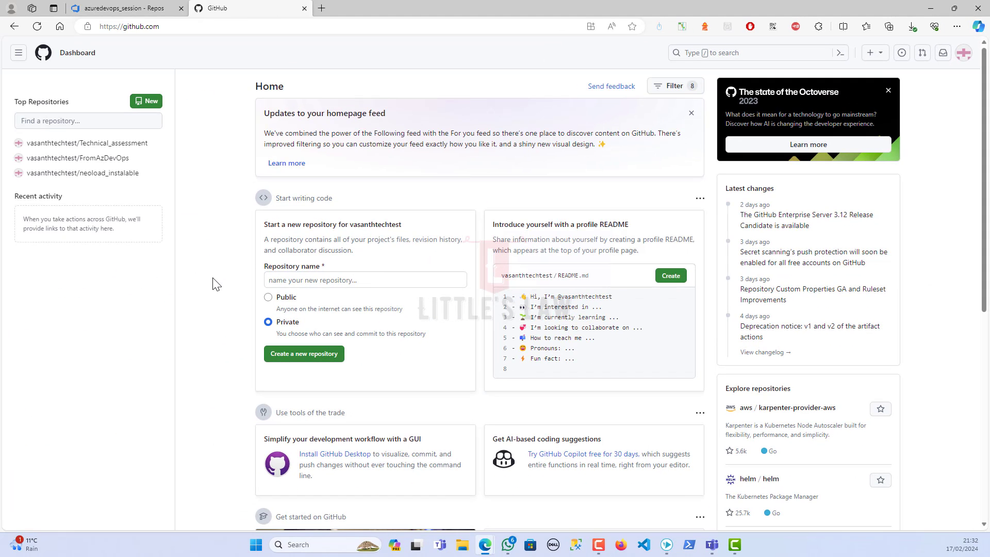
click(278, 278)
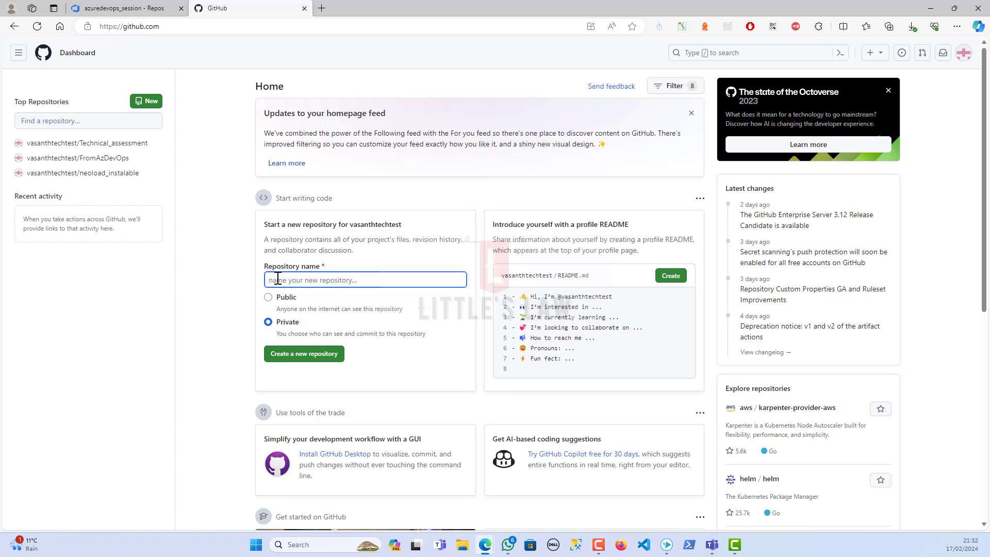
text(fROM)
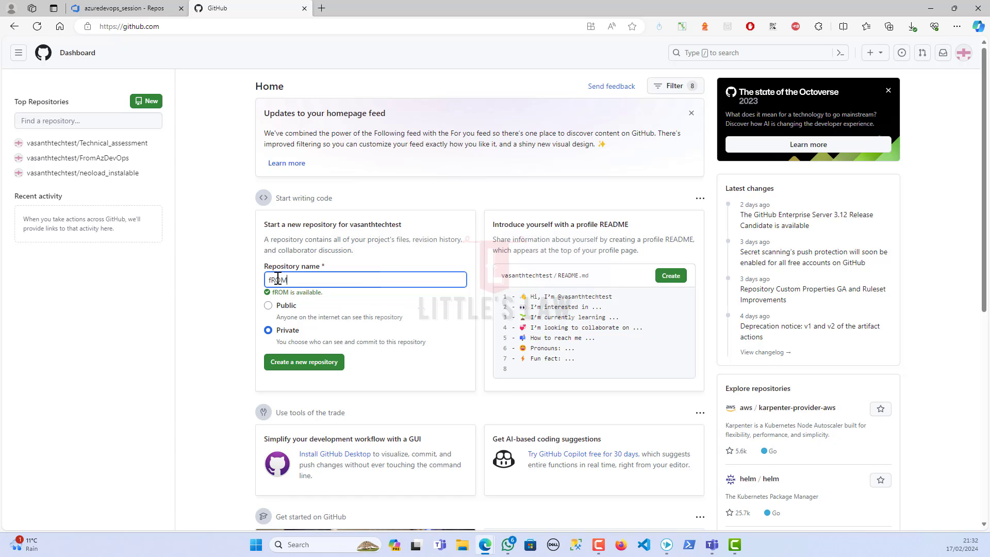
key(BackSpace)
key(BackSpace)
key(BackSpace)
key(BackSpace)
text(FromAzureDevOps)
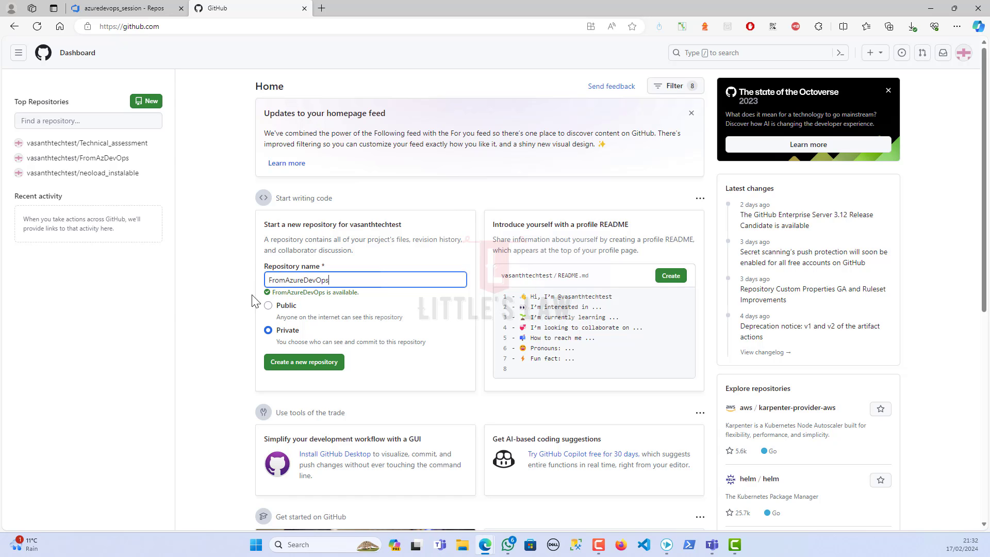
click(242, 303)
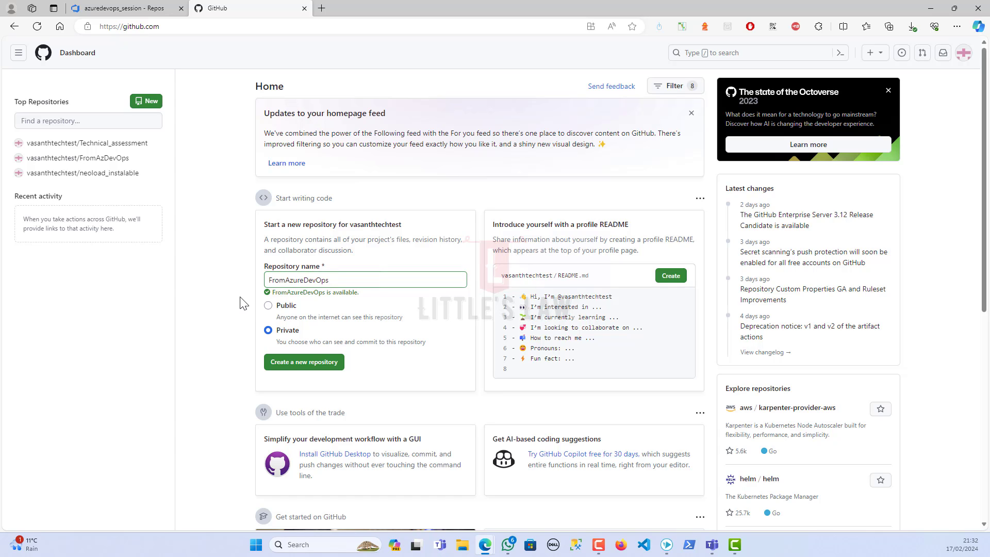
click(268, 307)
click(306, 363)
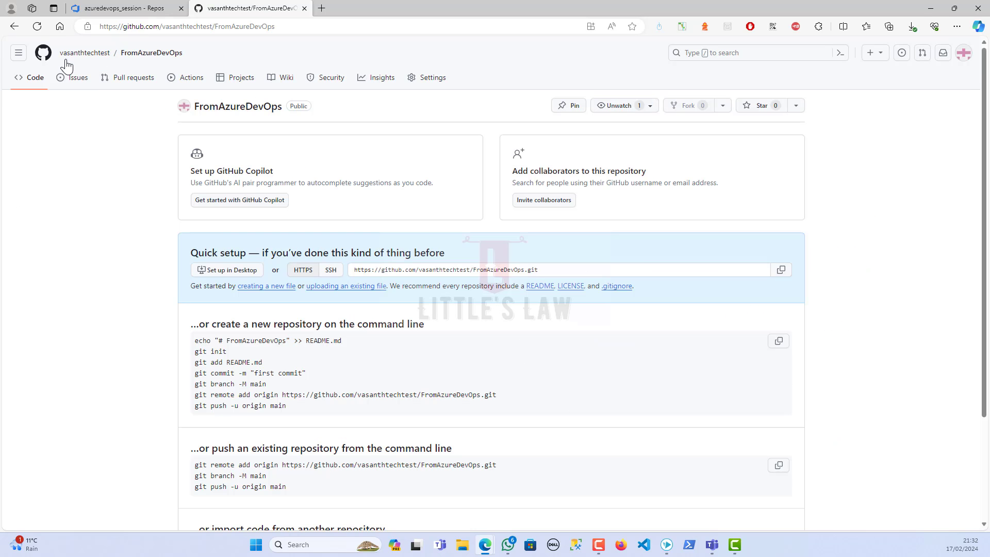
Step: Return to the GitHub dashboard and open the full form for creating a new repository
click(44, 54)
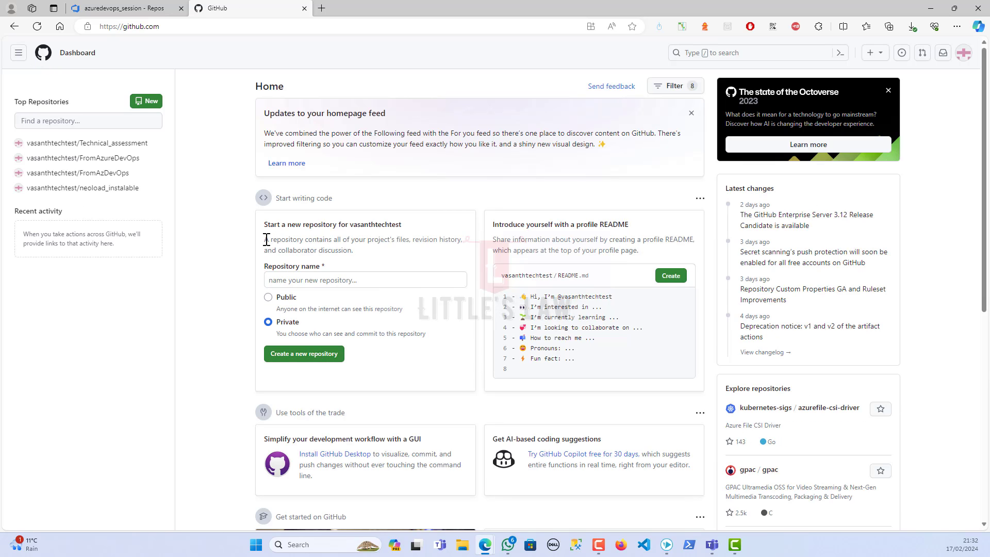
click(287, 270)
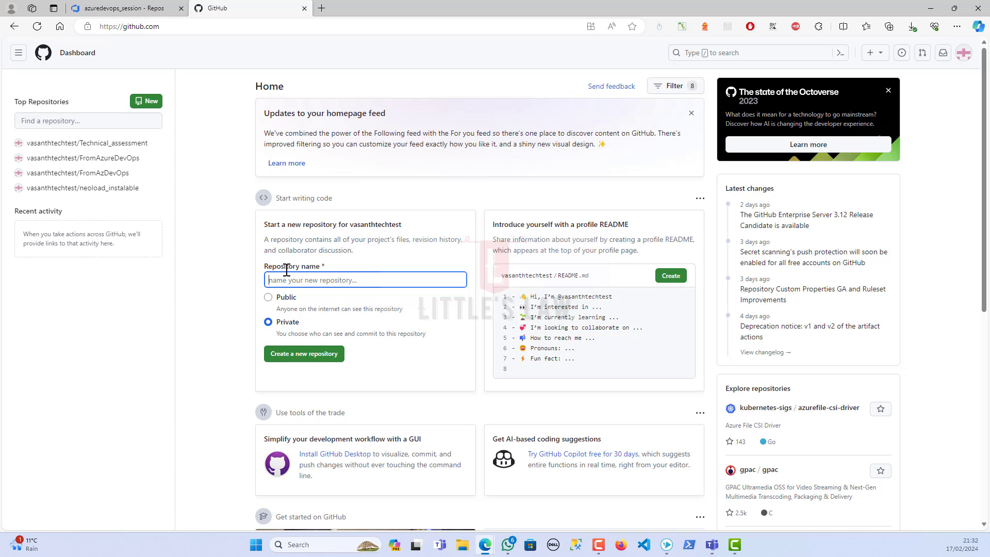
click(143, 104)
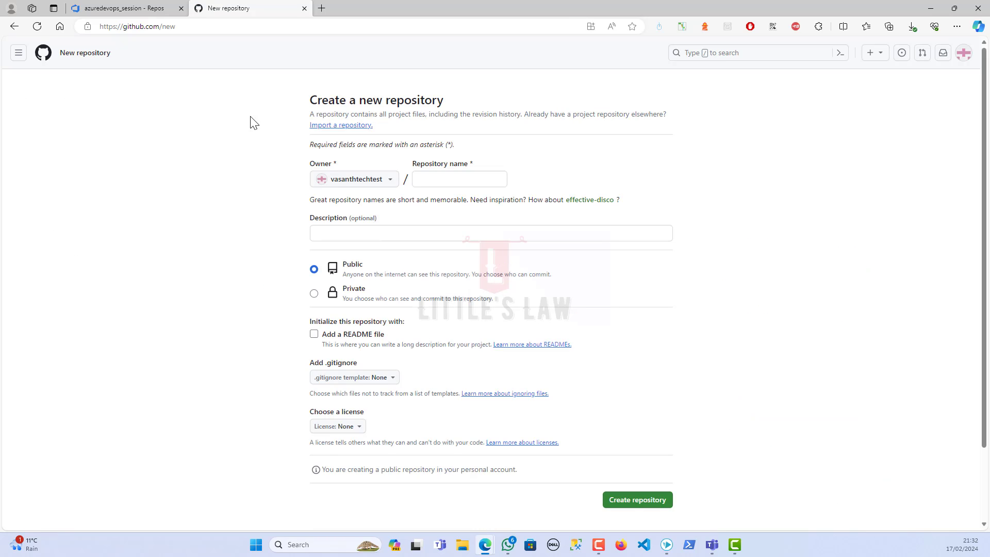
click(430, 180)
text(FromAz)
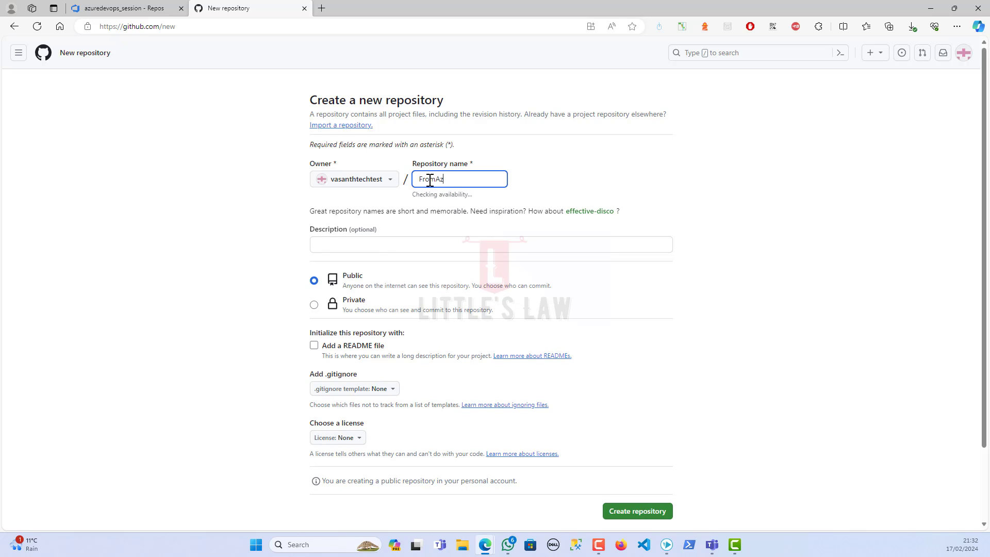
text(ureRepo)
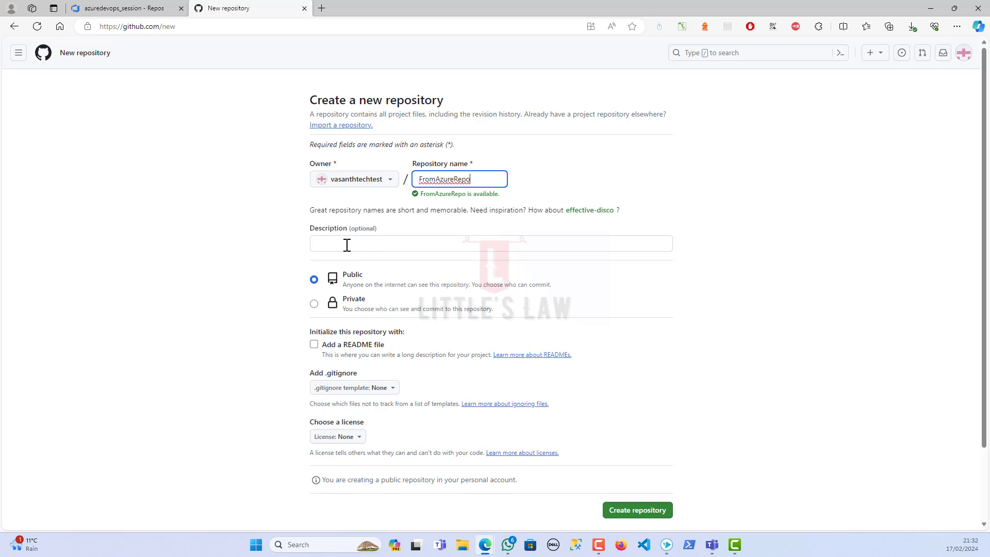
click(389, 239)
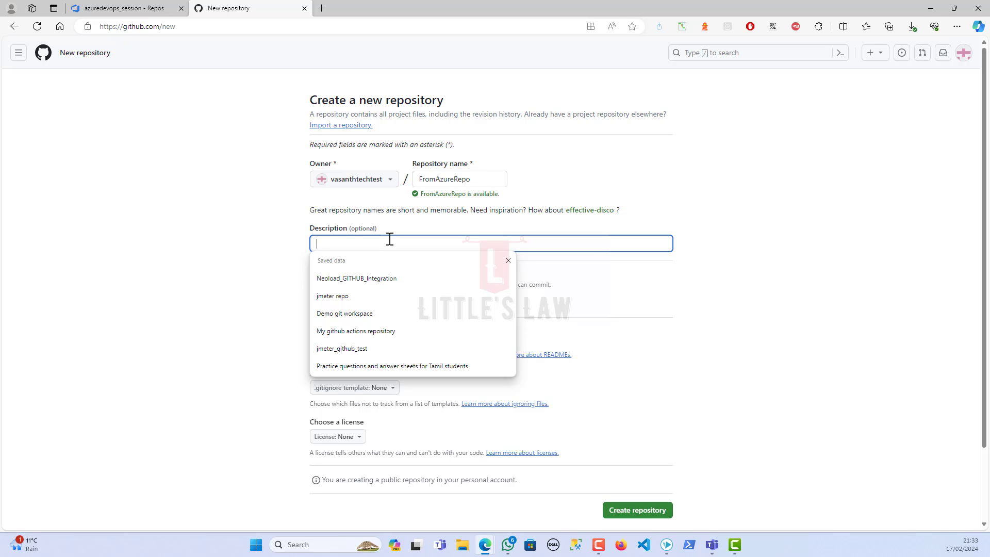
text(Ip)
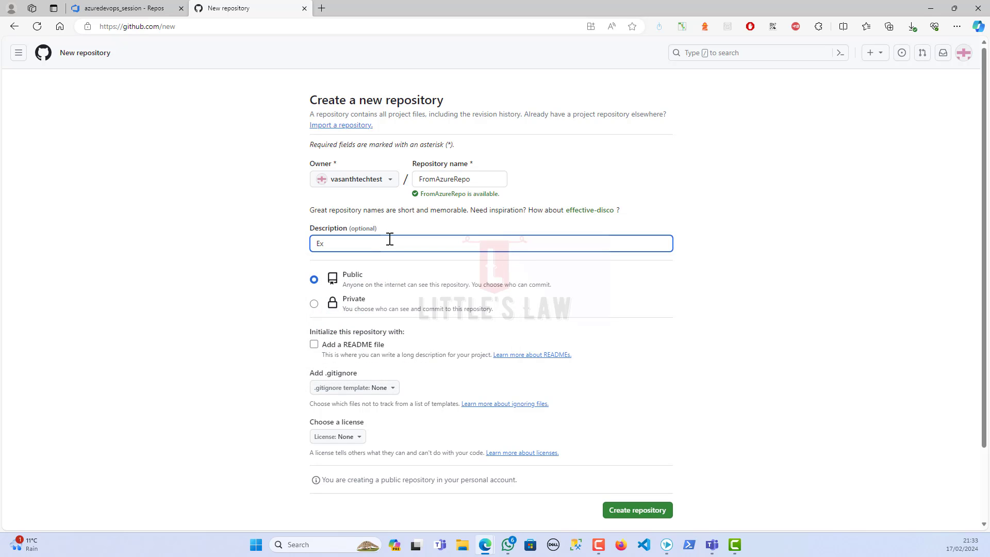
key(BackSpace)
text(mporining Azure Repo to Github)
click(389, 239)
text(s)
click(314, 344)
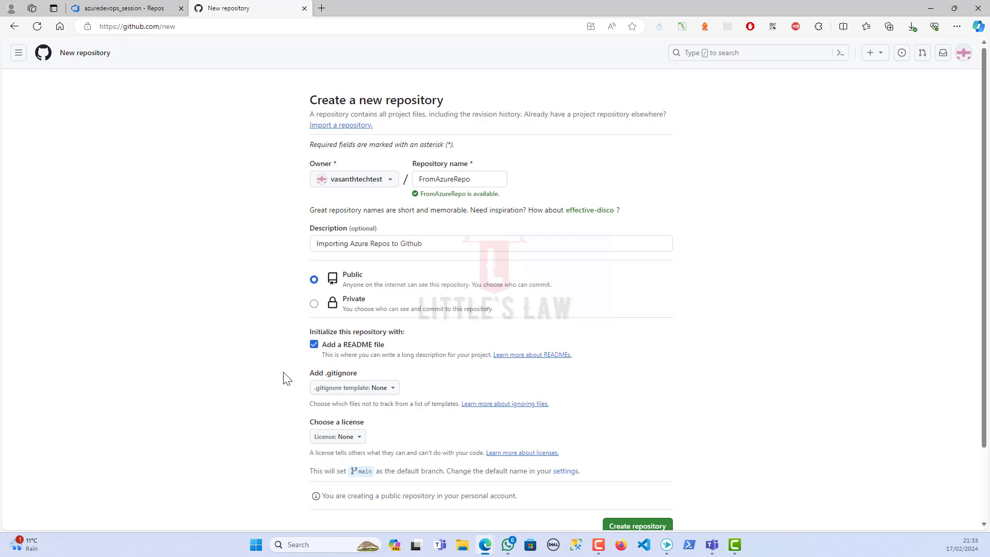
scroll(285, 377, down, 2)
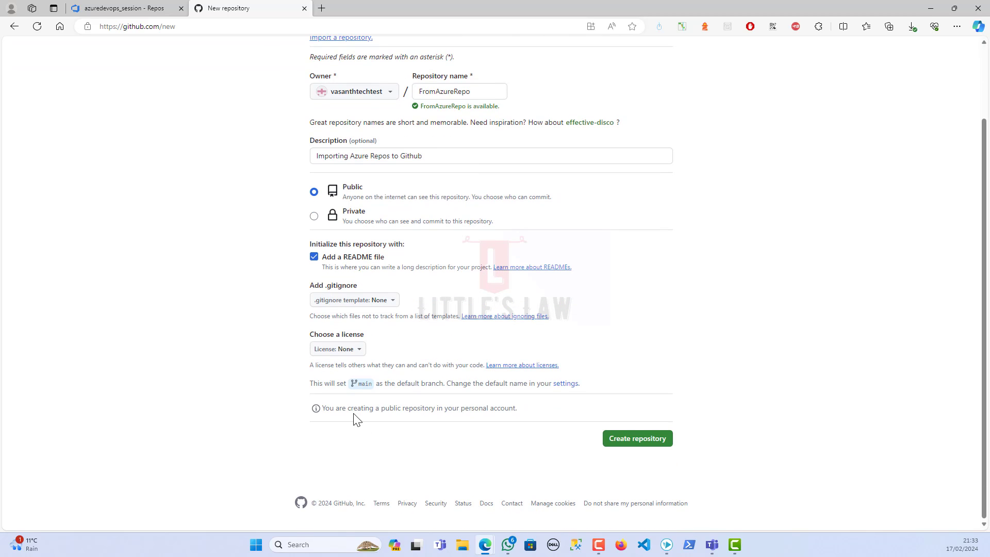
scroll(356, 418, up, 2)
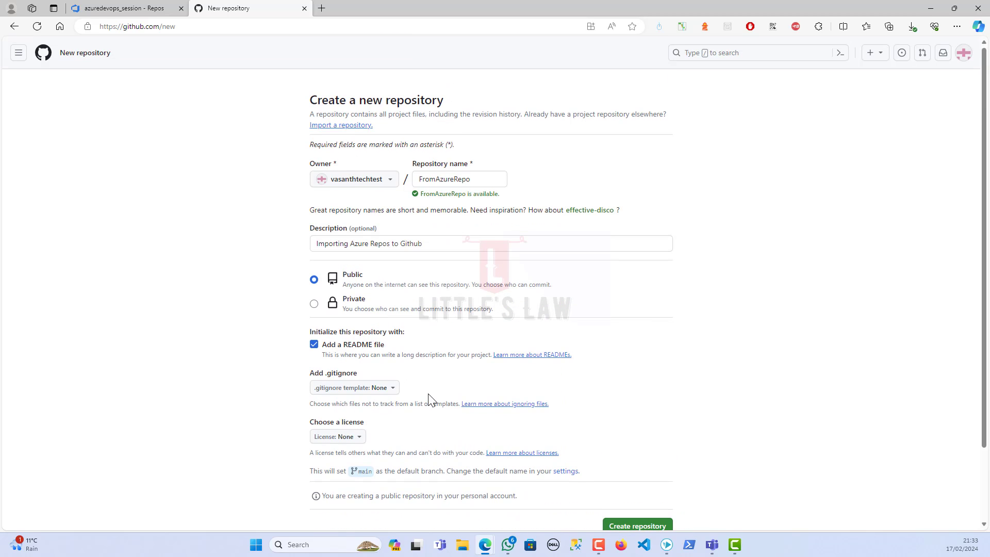
Step: Open GitHub's repository import form and enter the HTTPS clone URL copied from Azure DevOps as the old repository's clone URL
click(340, 126)
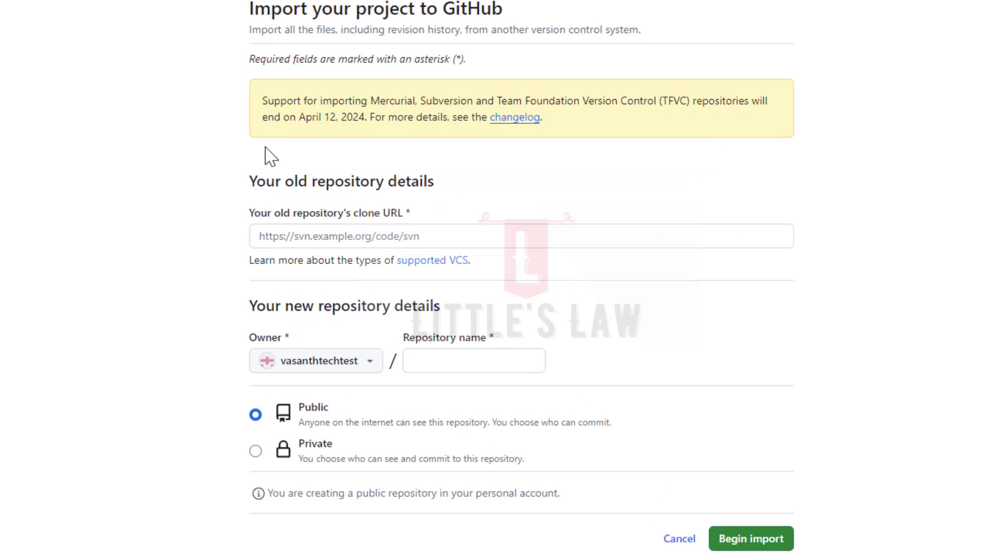
click(186, 202)
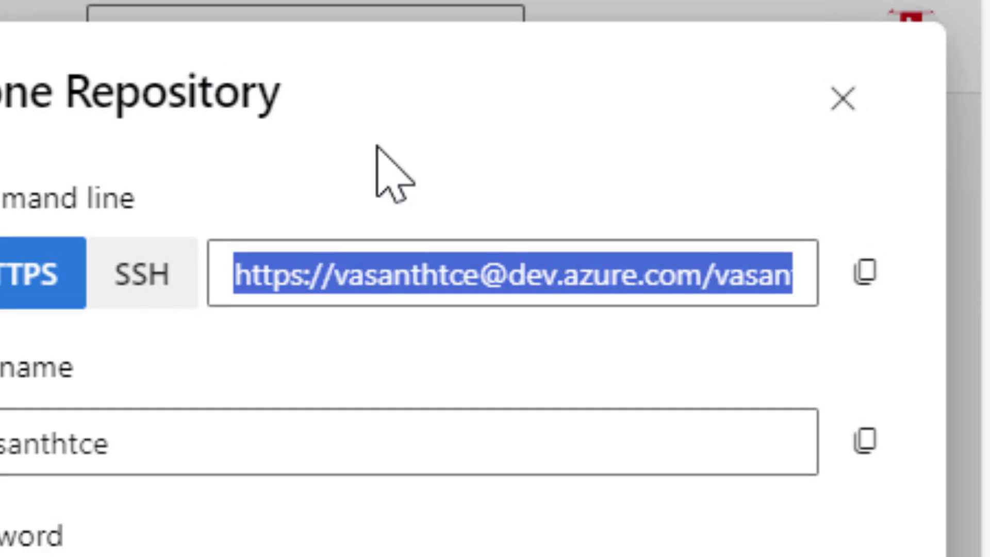
click(870, 266)
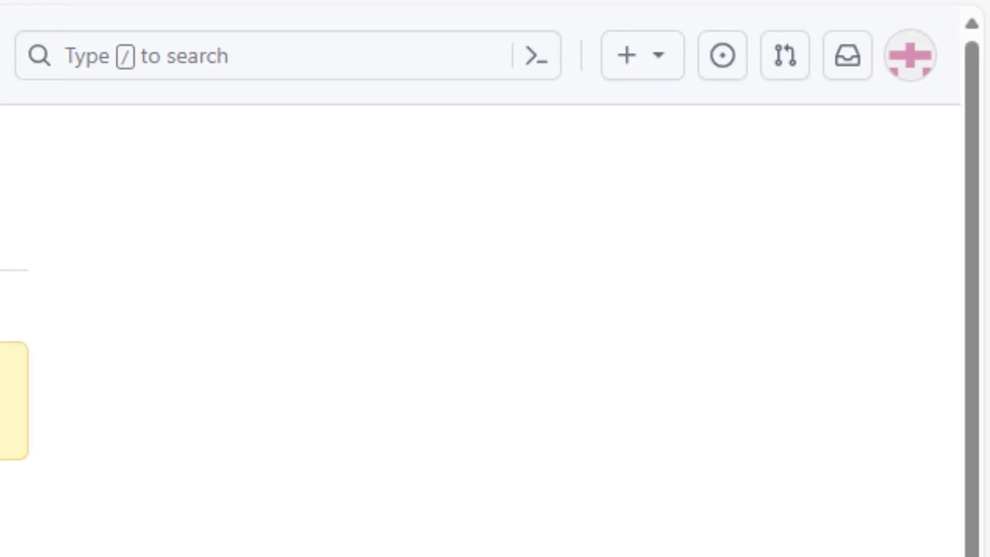
key(ctrl+v)
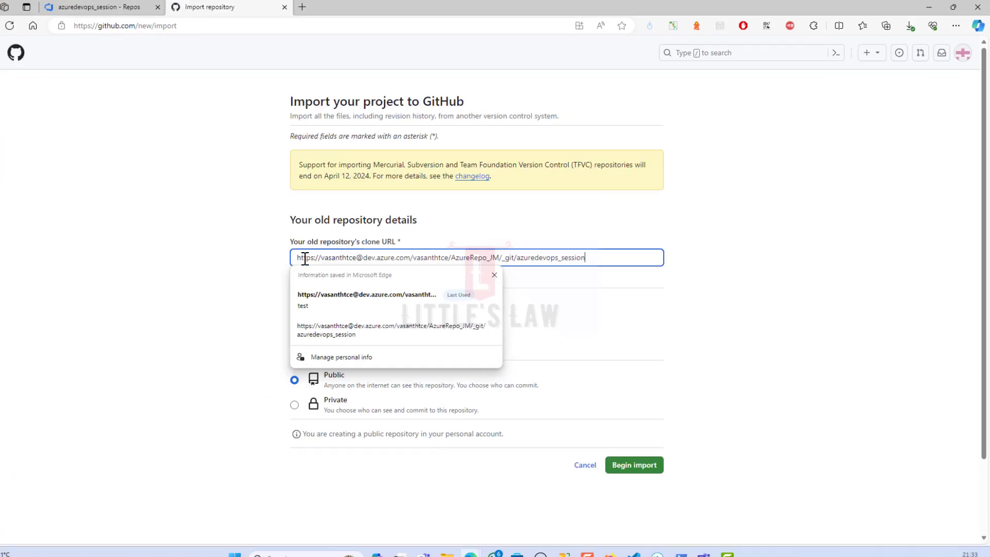
click(285, 290)
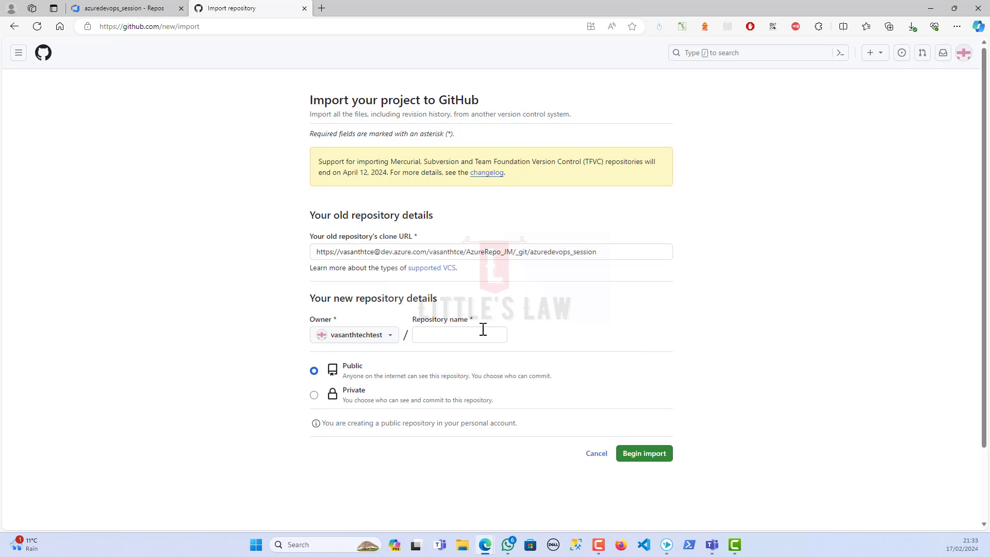
Step: Name the new repository FromAzureDevOps_1 and begin the import
click(462, 336)
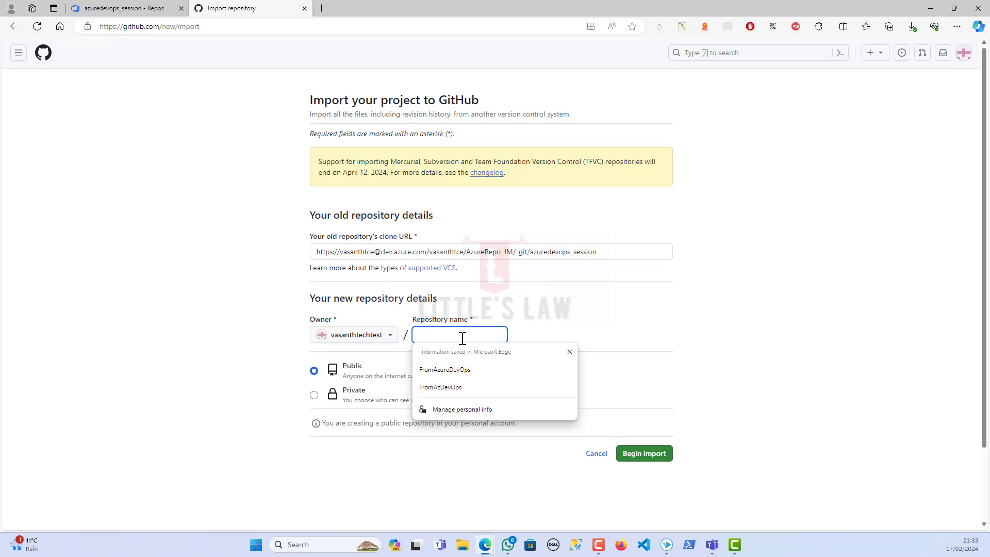
click(437, 337)
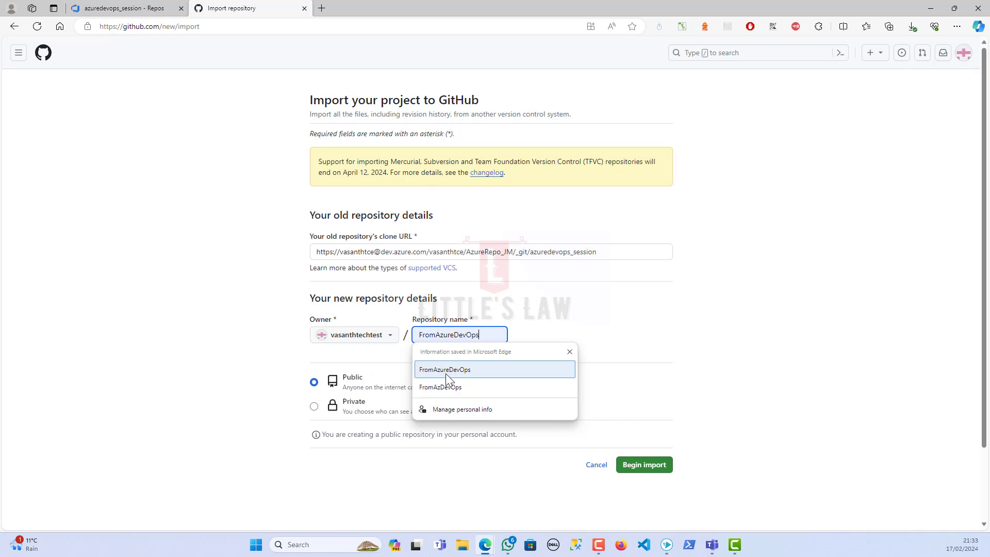
click(444, 369)
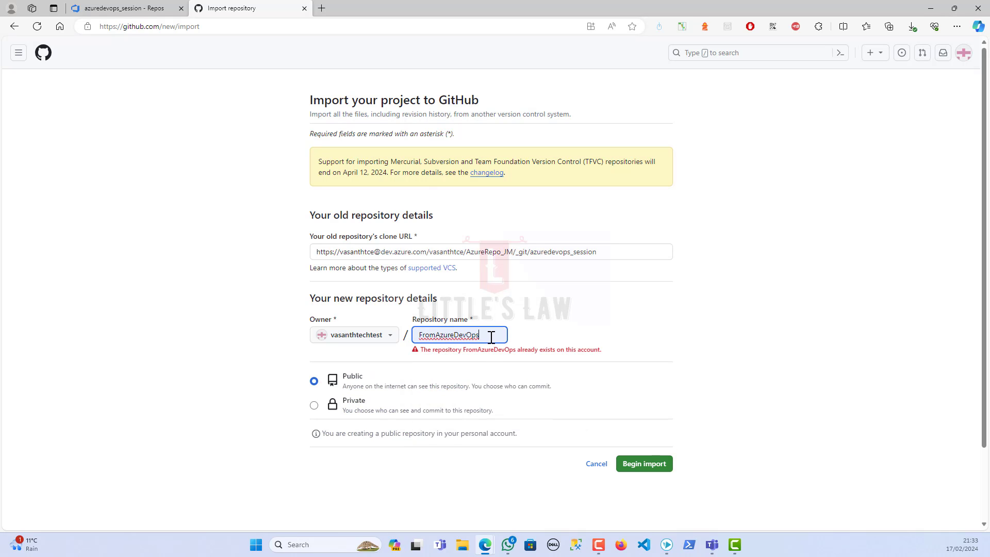
text(_1)
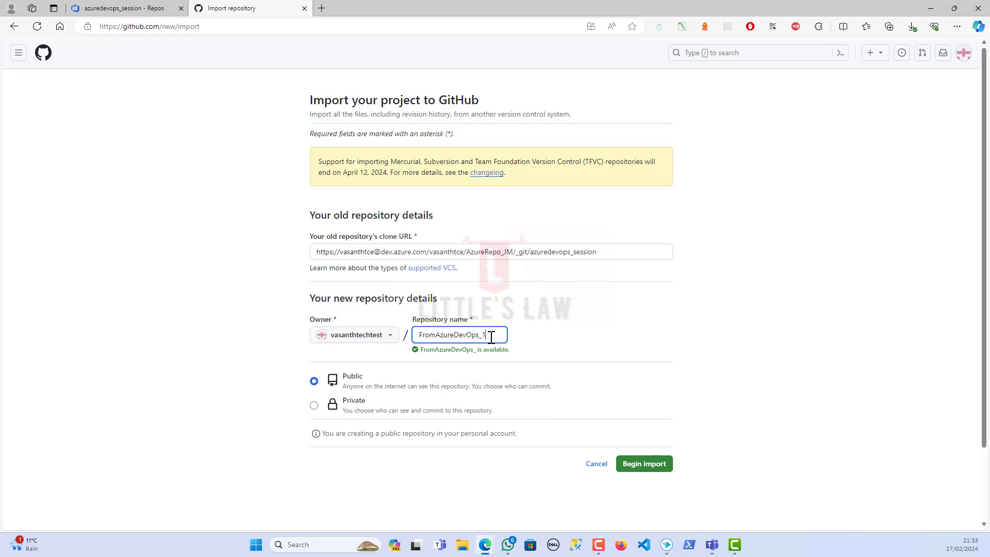
click(160, 353)
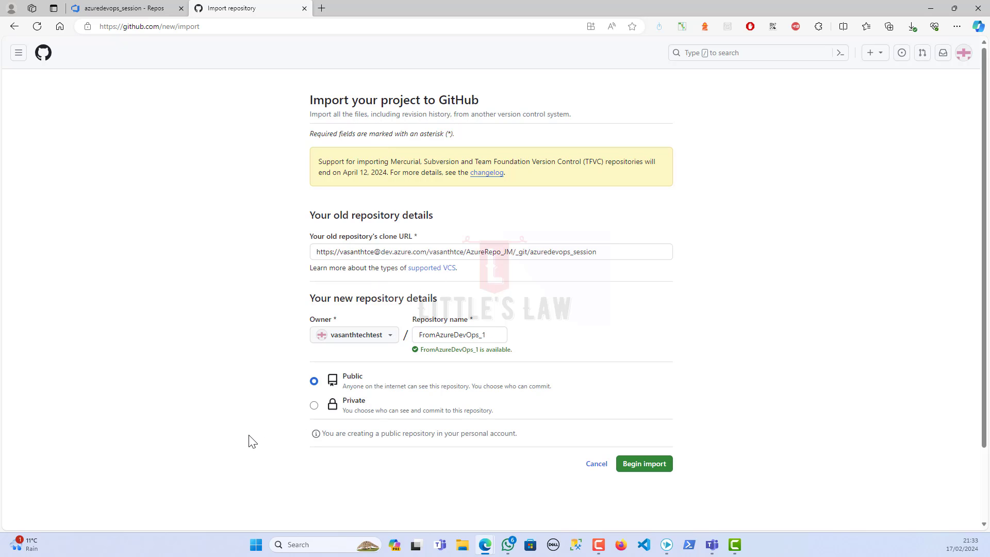
click(644, 466)
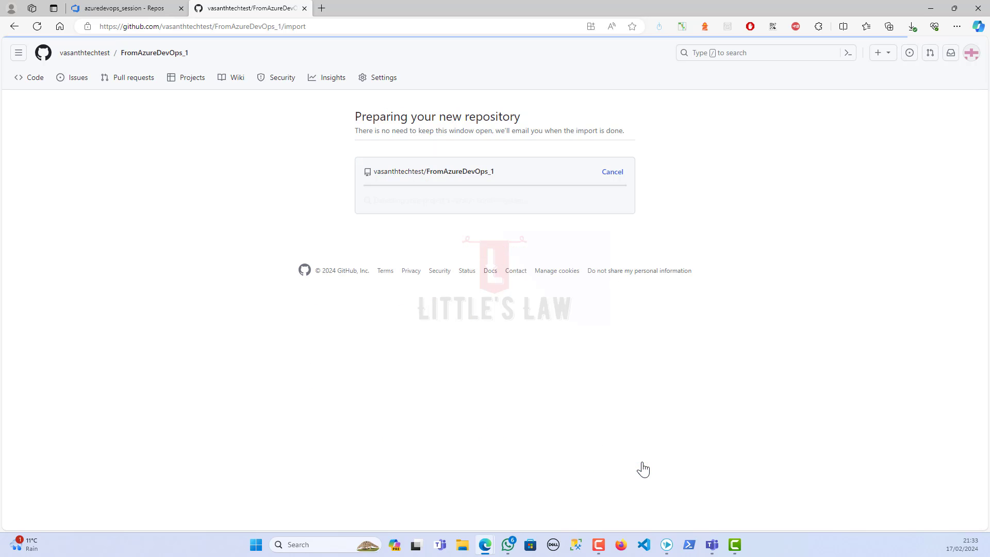
Step: Copy the generated Git username from Azure DevOps and enter it as the login for the GitHub import, replacing the prefilled text
click(114, 12)
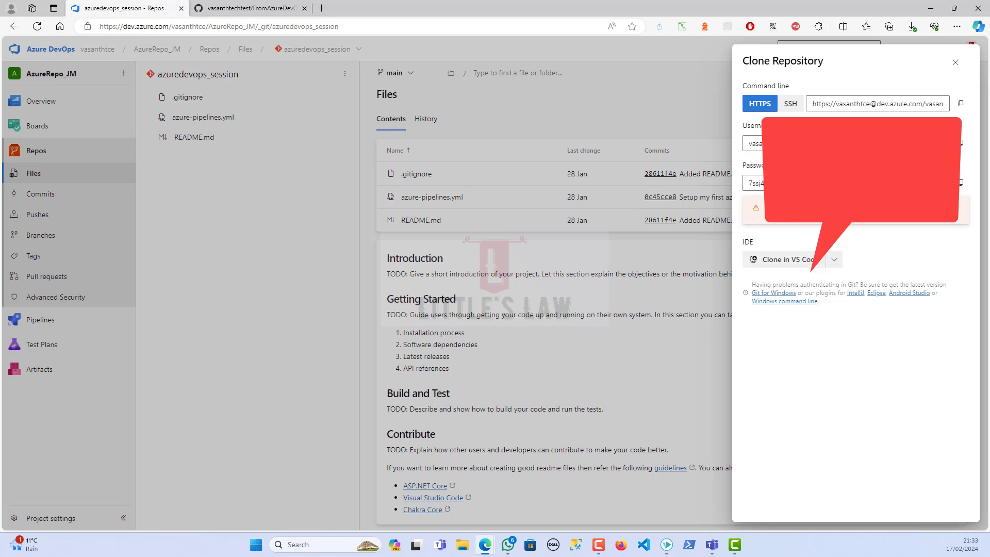
drag(757, 143, 725, 142)
click(252, 10)
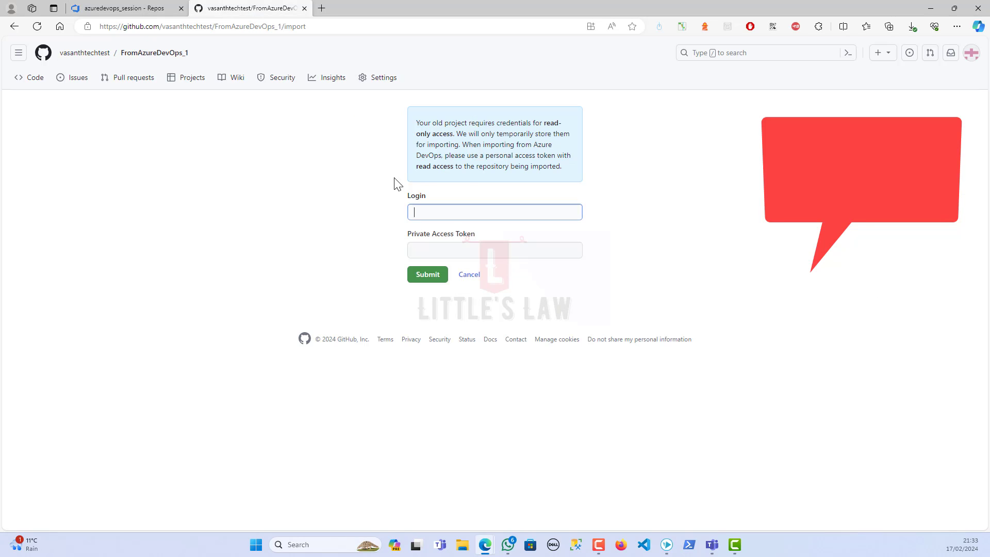
click(440, 211)
key(ctrl+v)
drag(518, 209, 259, 208)
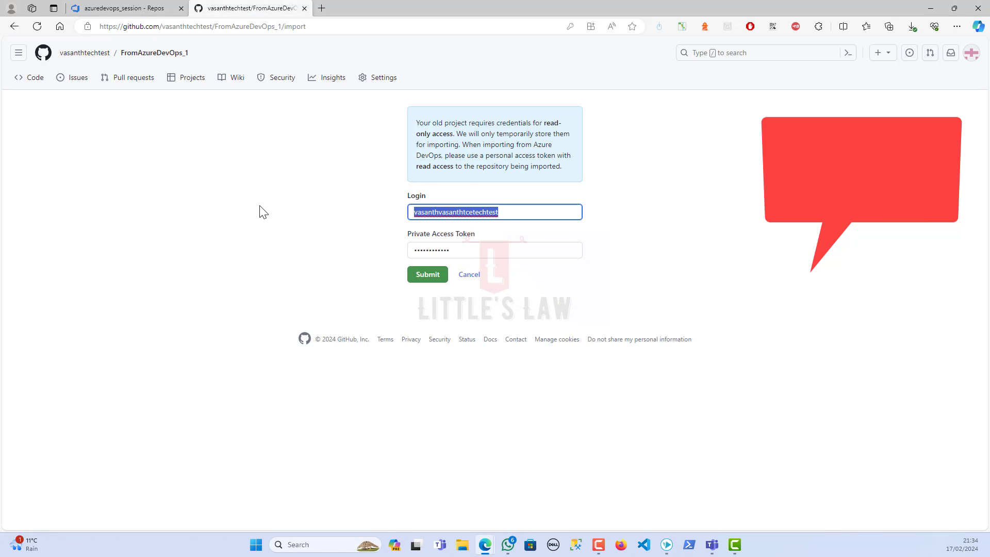
key(ctrl+v)
Step: Paste the Git password generated in Azure DevOps as the private access token, submit the credentials and decline saving them in the browser
click(124, 8)
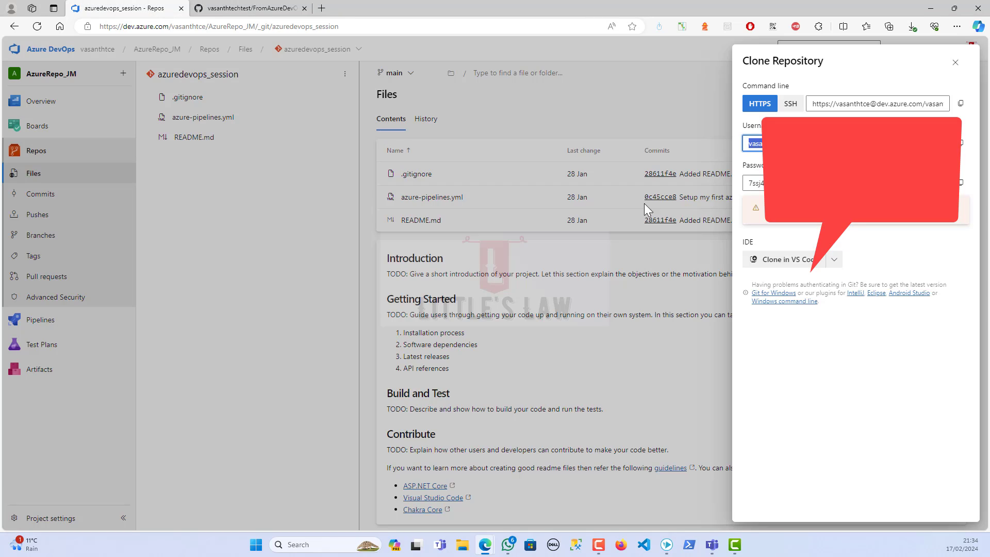
click(960, 184)
click(252, 9)
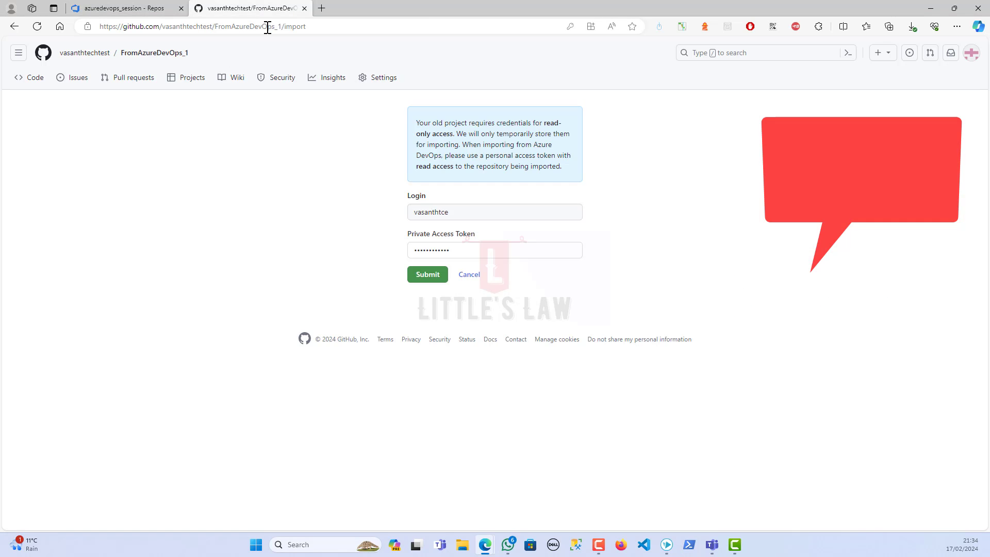
click(452, 248)
key(ctrl+a)
key(ctrl+v)
click(330, 254)
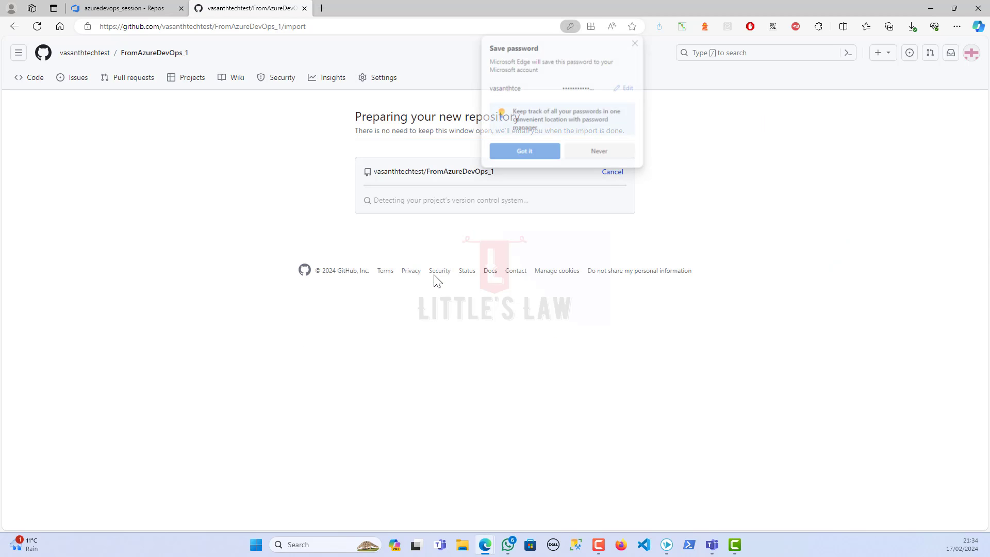
click(600, 152)
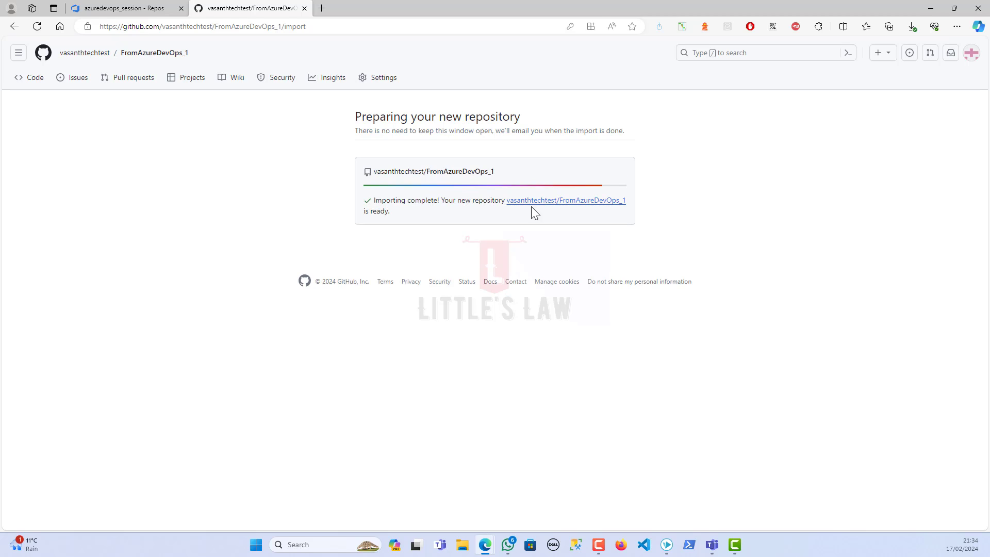
Step: Open the imported FromAzureDevOps_1 repository and look through its files and README
click(537, 206)
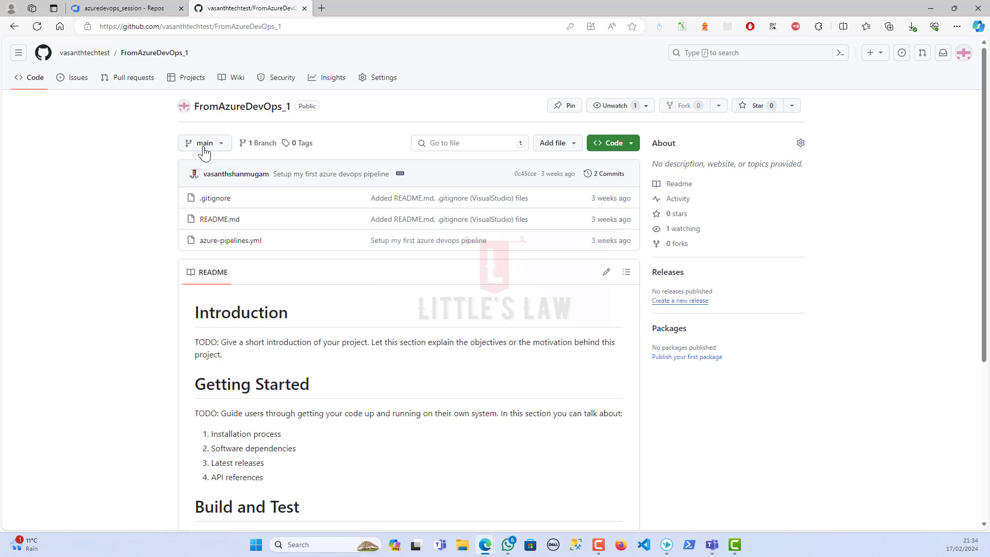
mouse_move(214, 181)
scroll(306, 360, down, 4)
scroll(307, 254, up, 3)
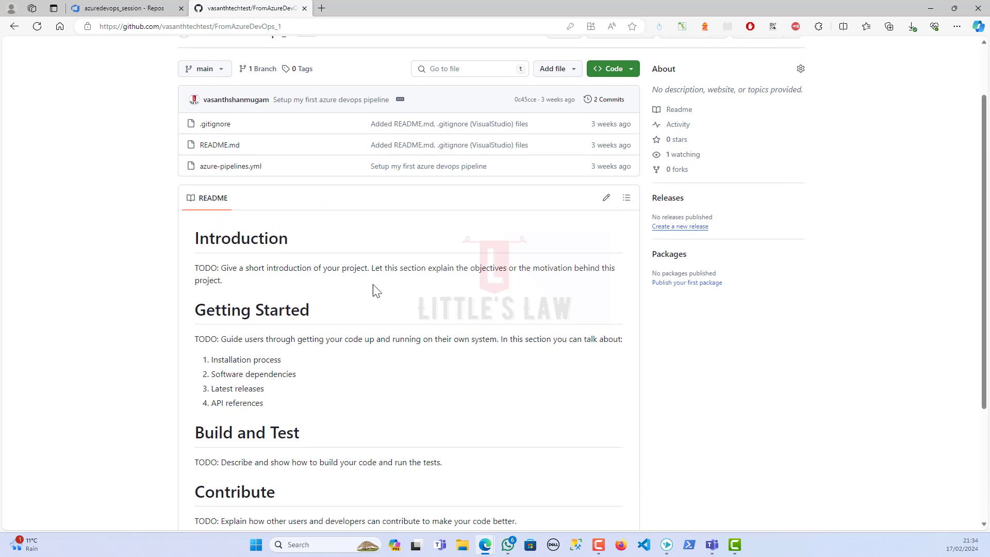
scroll(375, 297, down, 3)
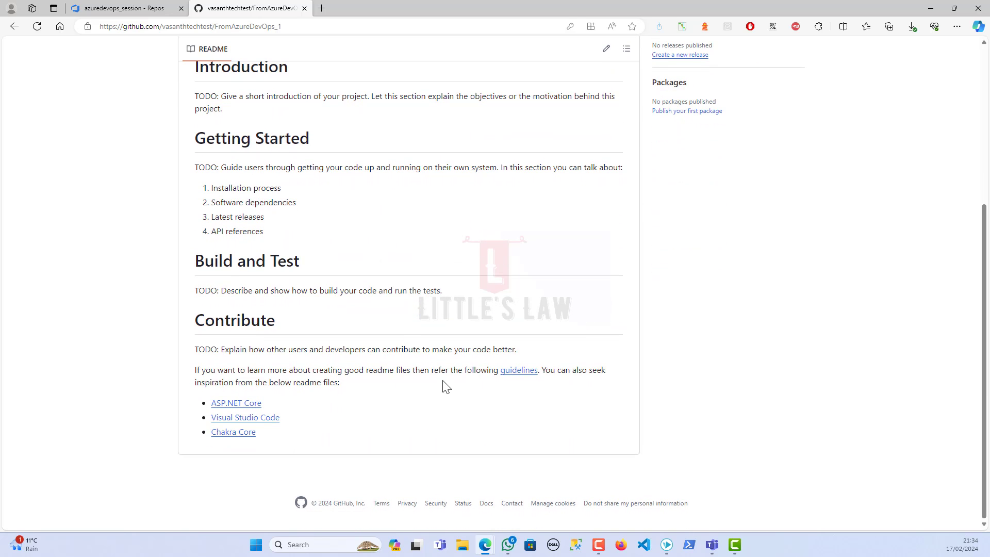
scroll(440, 384, up, 4)
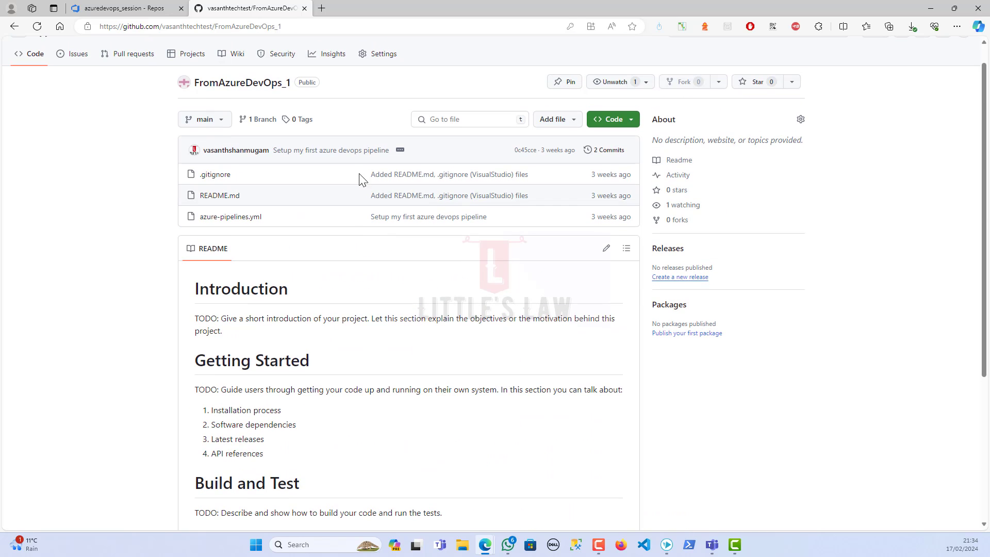
Step: Review the commit history and the branch list of FromAzureDevOps_1
click(608, 150)
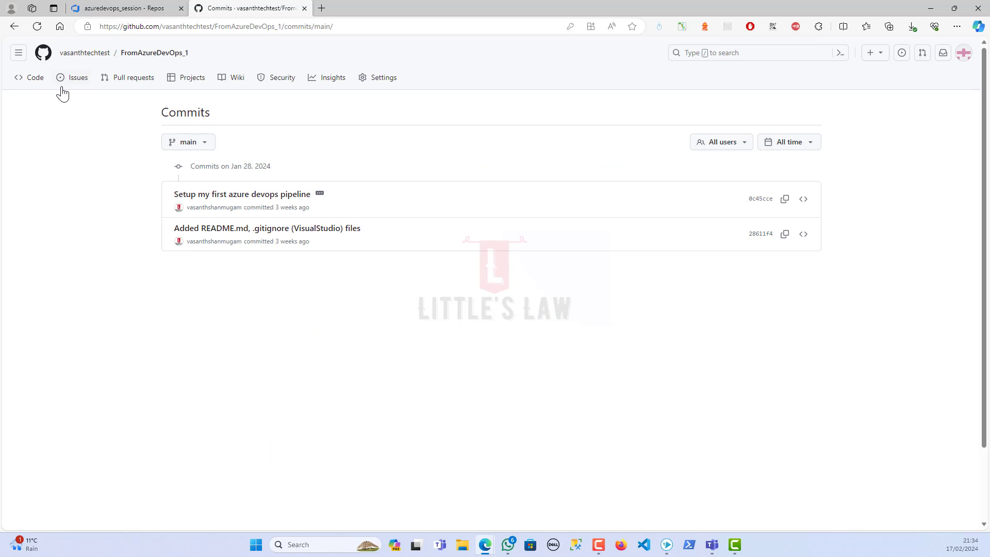
click(27, 82)
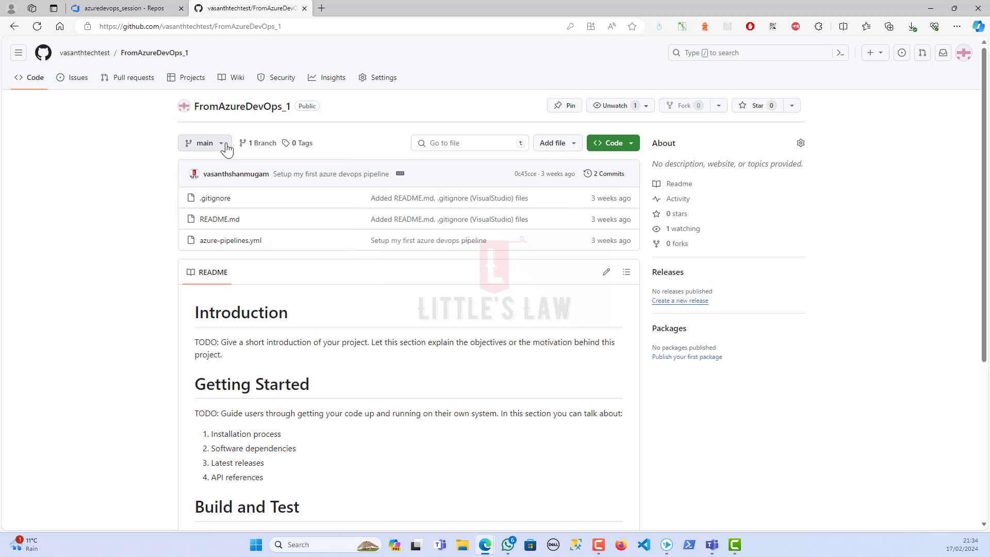
click(222, 145)
click(128, 272)
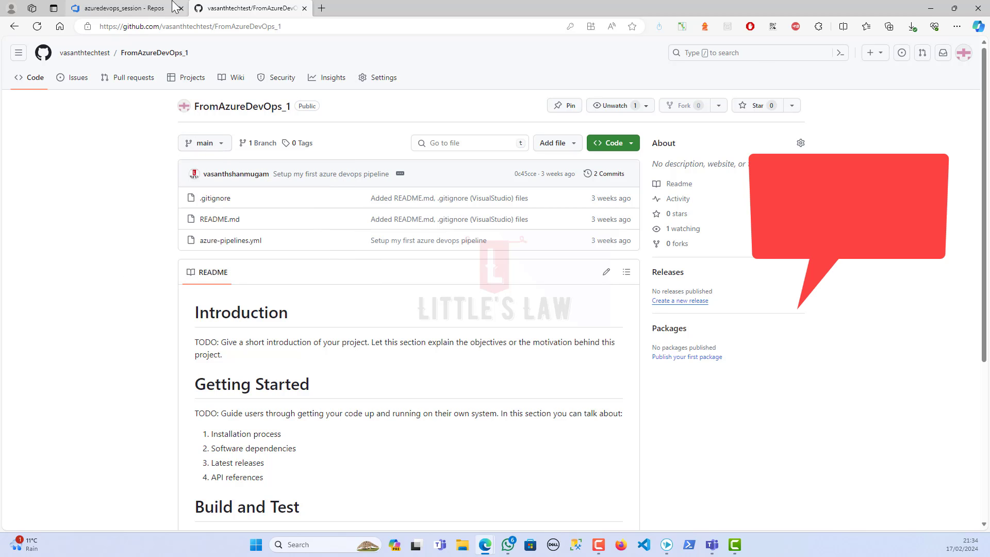
Step: Switch to Azure DevOps, create a branch named develop based on main in azuredevops_session, and check the branch list
click(151, 9)
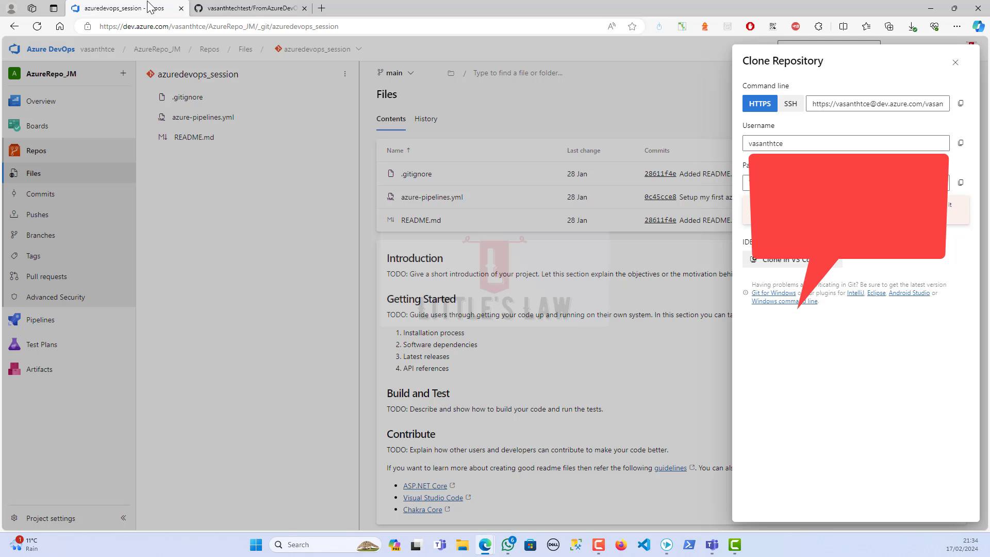
click(954, 62)
click(403, 77)
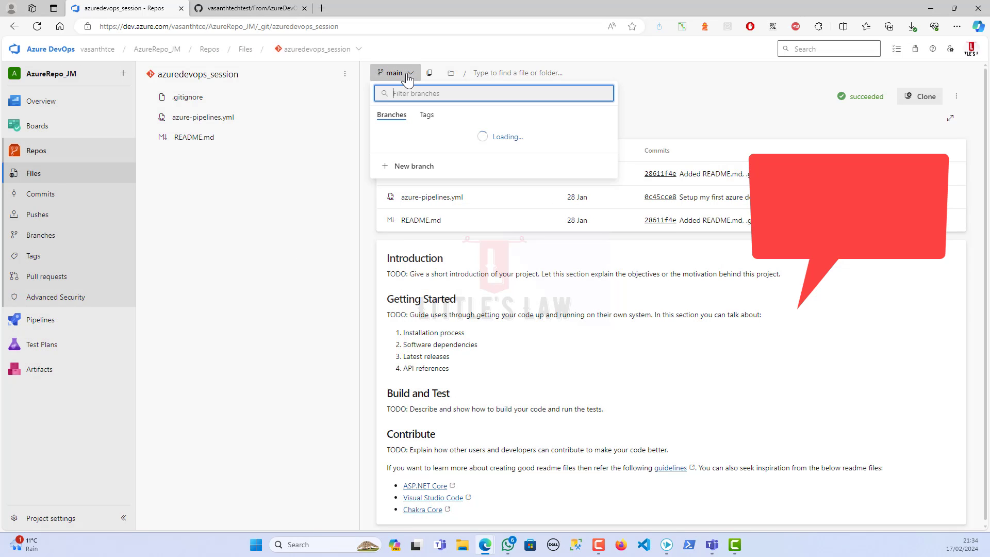
click(402, 164)
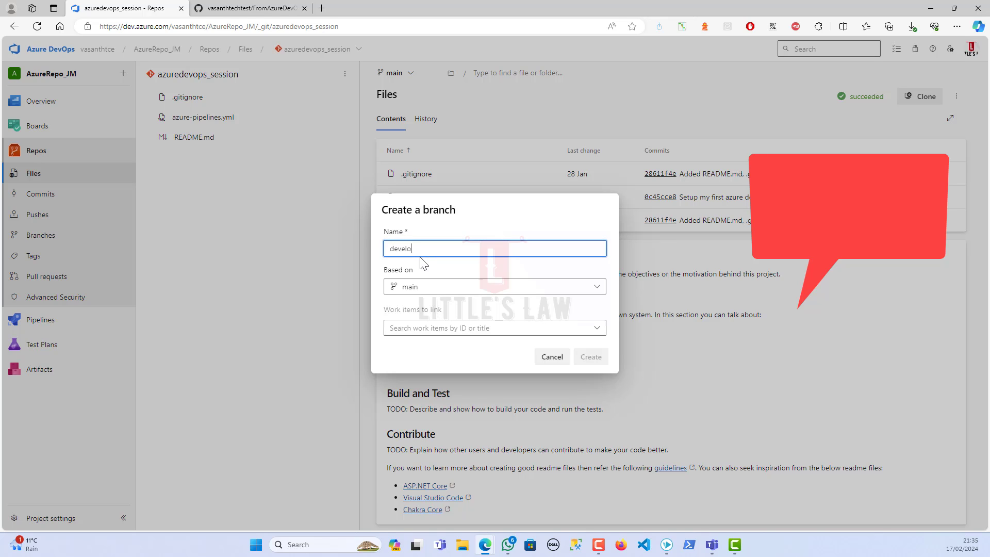
click(593, 357)
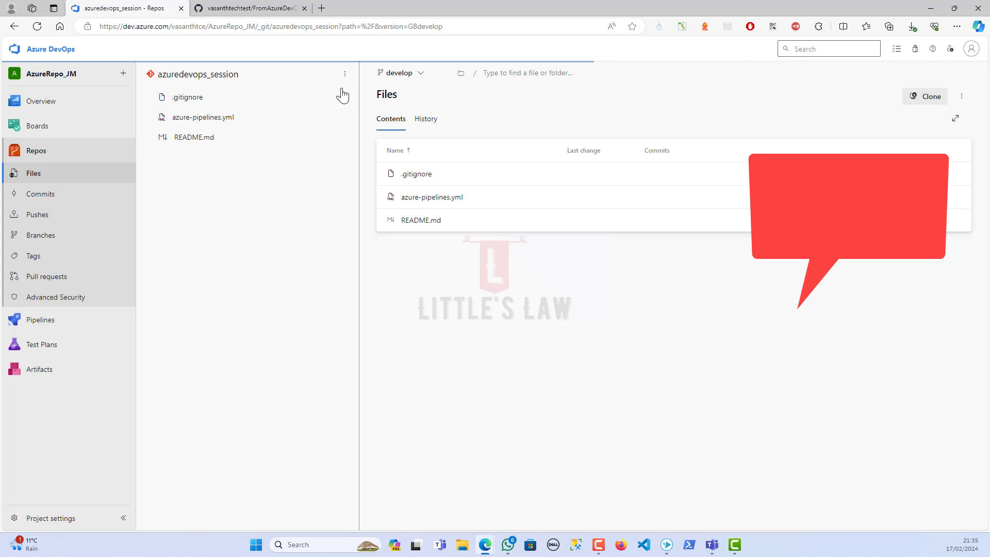
click(418, 79)
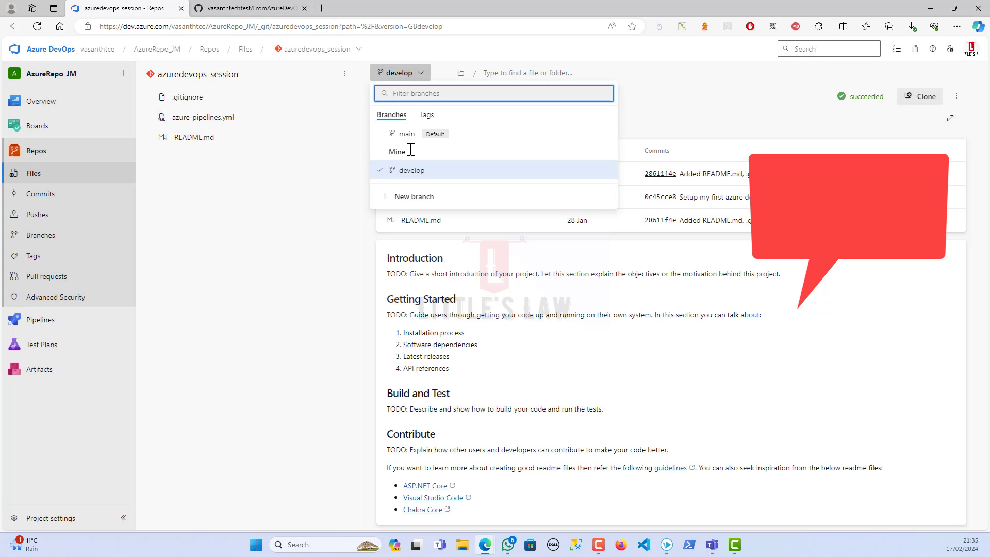
click(280, 264)
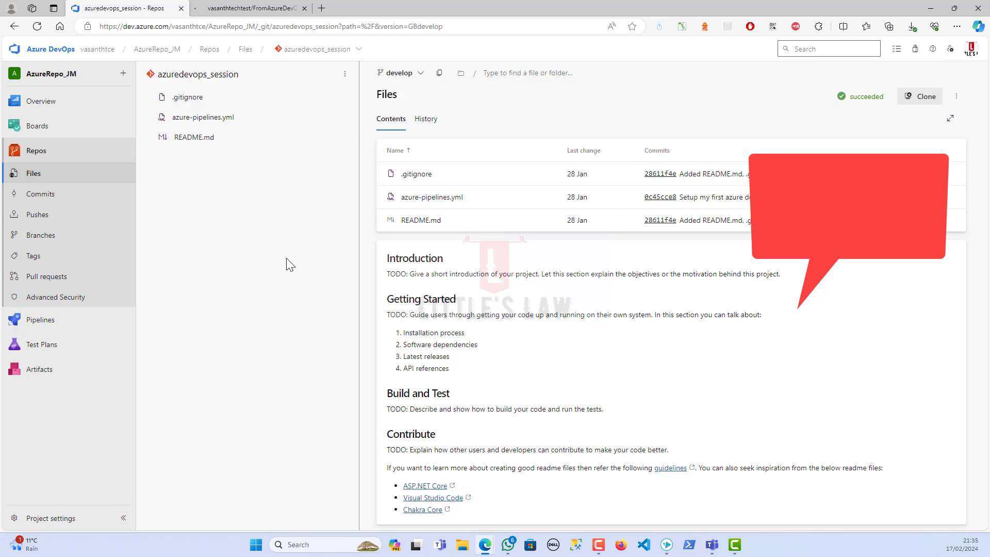
Step: Copy the HTTPS clone URL of azuredevops_session and open GitHub's repository import form
click(932, 99)
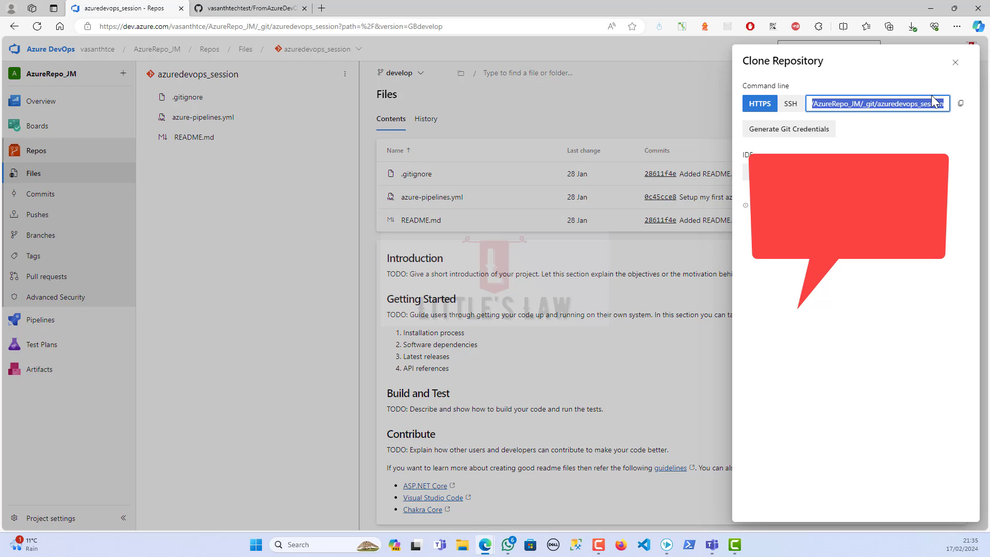
click(960, 103)
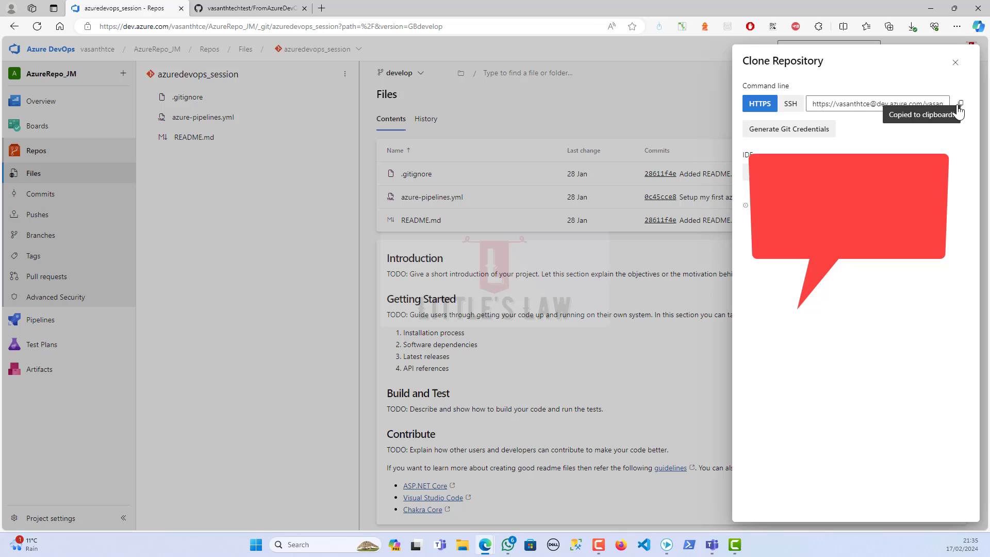
click(277, 8)
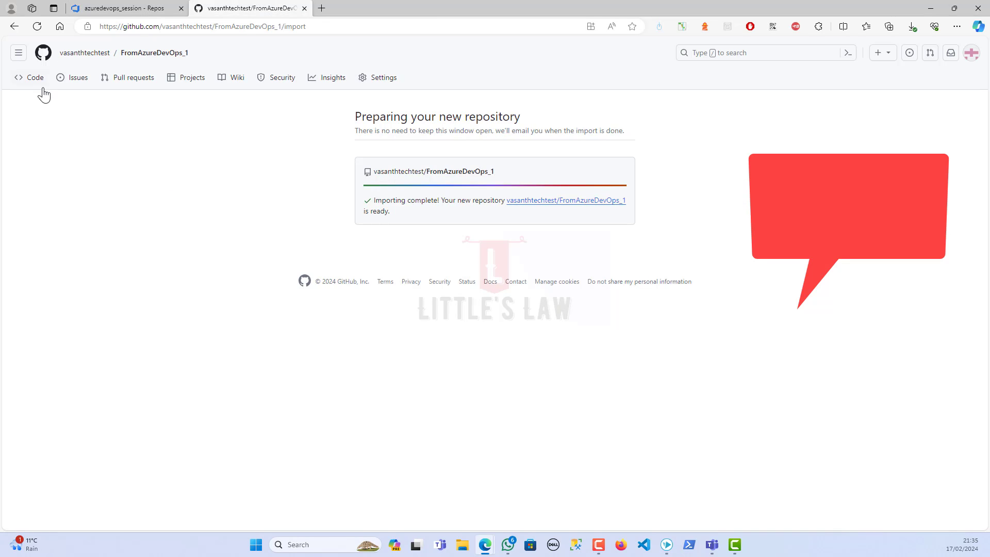
click(64, 54)
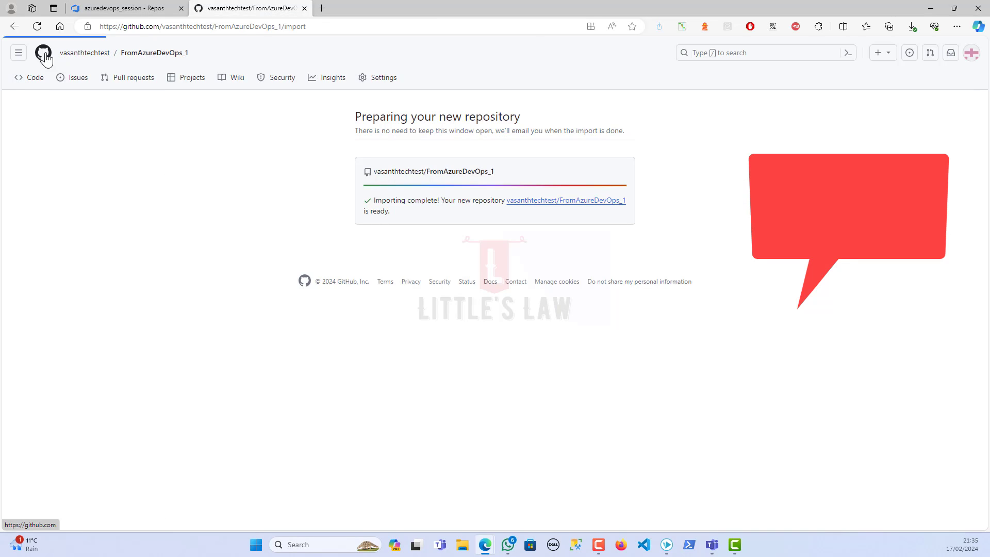
click(45, 55)
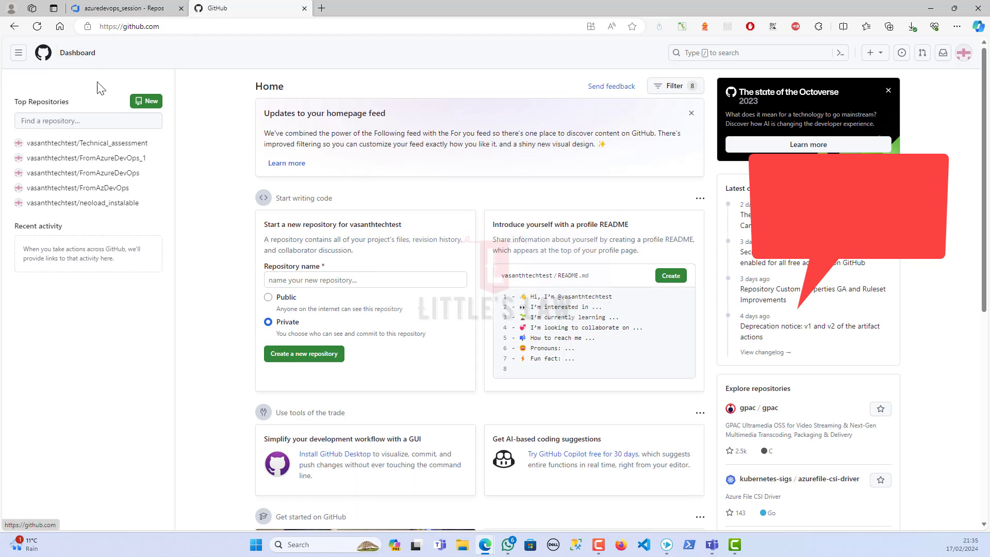
click(149, 103)
click(340, 125)
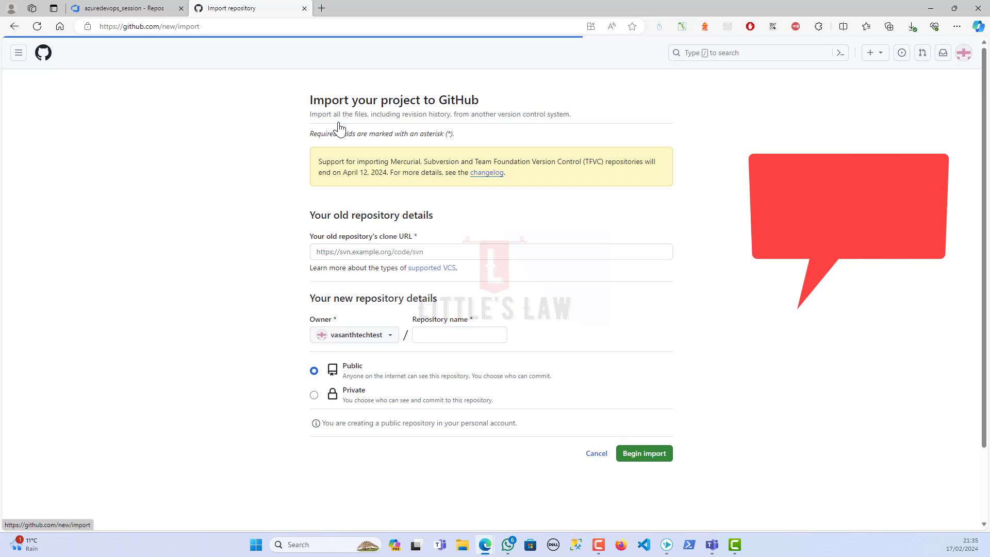
Step: Enter the saved azuredevops_session HTTPS URL as the old repository's clone URL
click(420, 249)
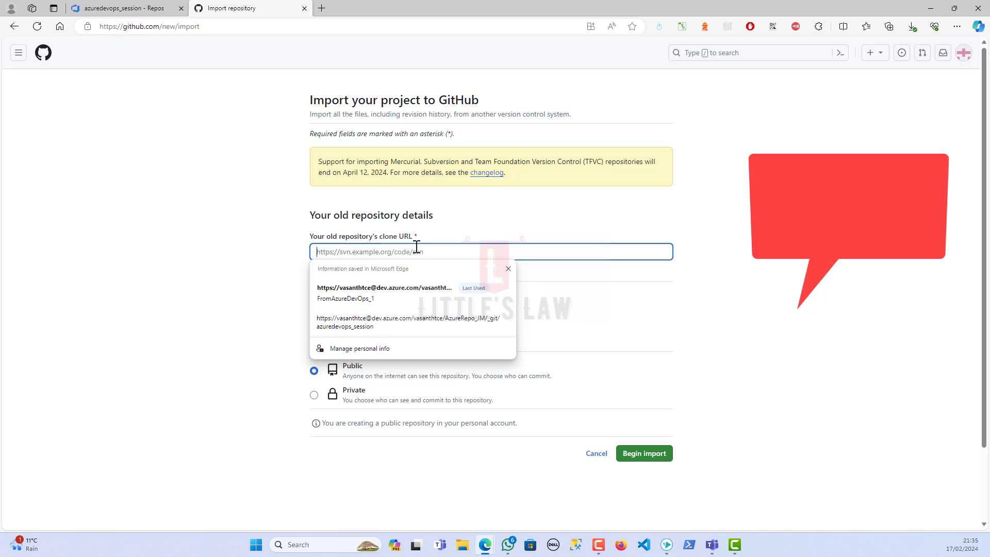
key(Down)
key(Down)
key(Return)
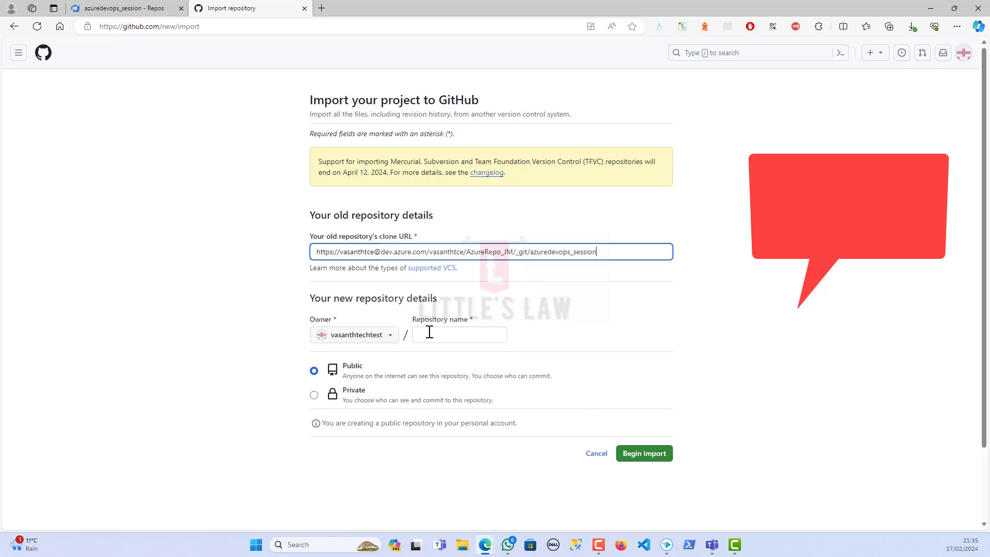
Step: Name the new repository Main&DevelopFromAzDevOps, keep it public and begin the import
click(429, 332)
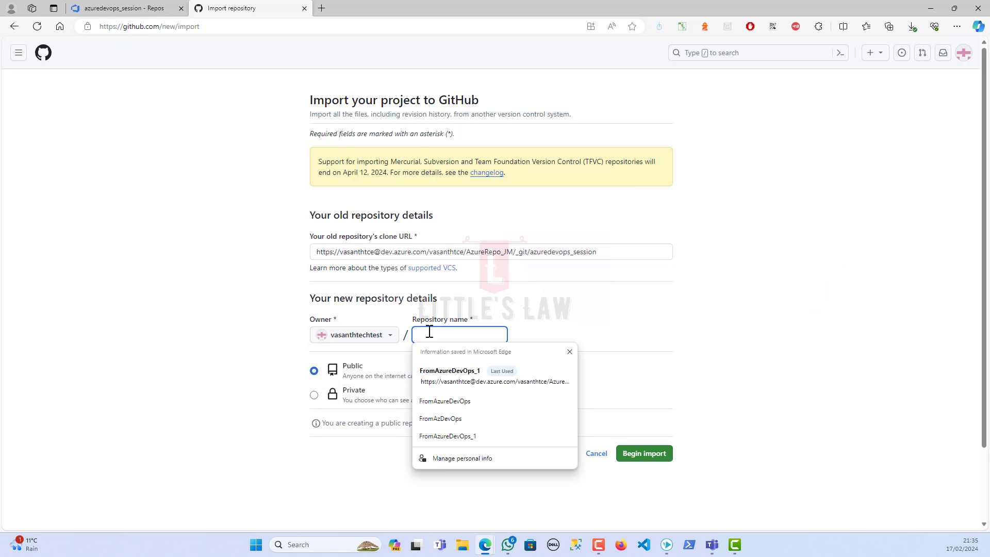
text(Main)
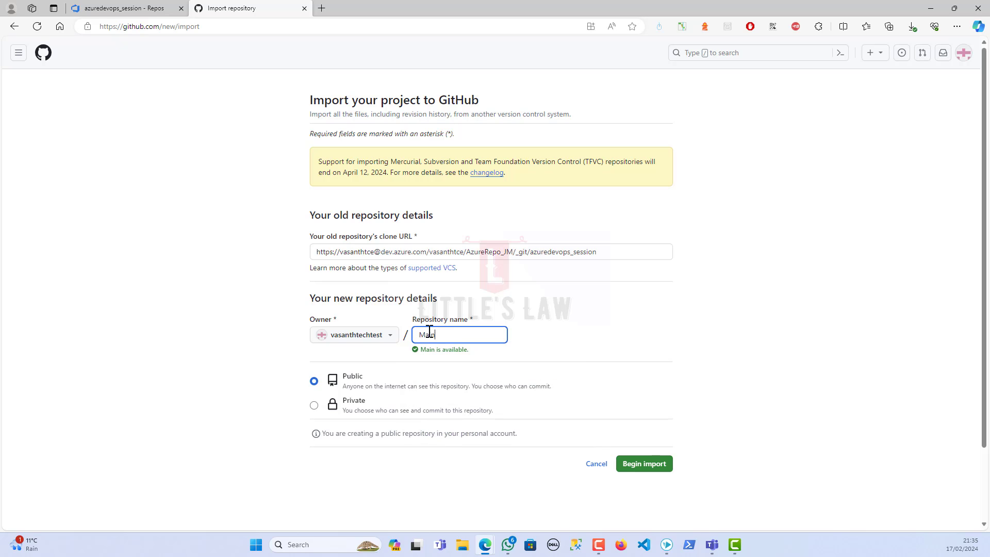
text(&Develop)
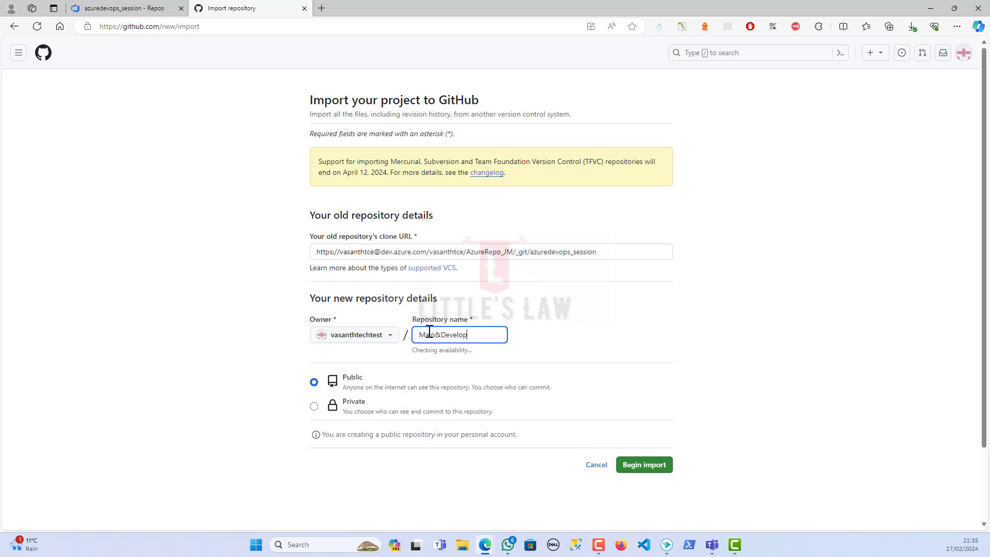
text(FromAZd)
key(BackSpace)
key(BackSpace)
text(z)
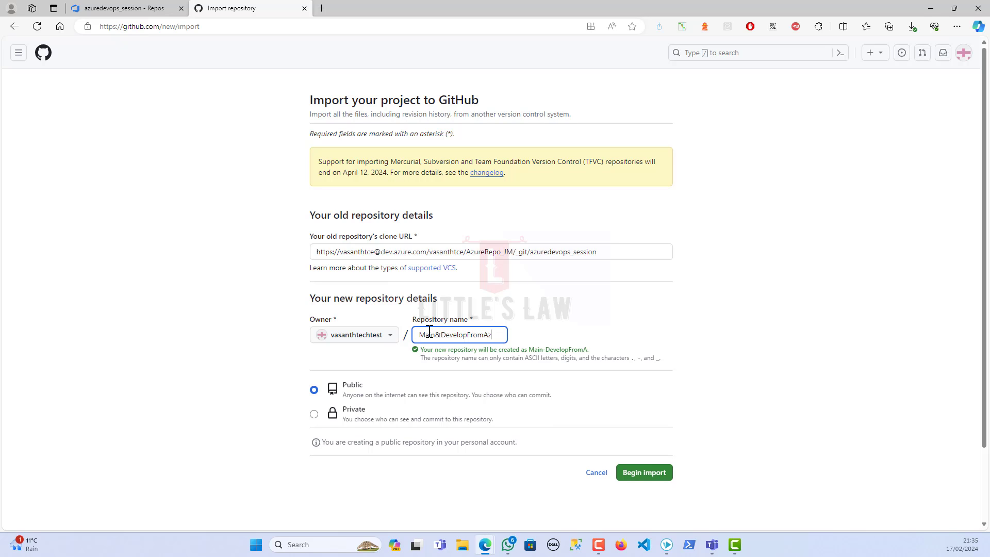
text(DevOps)
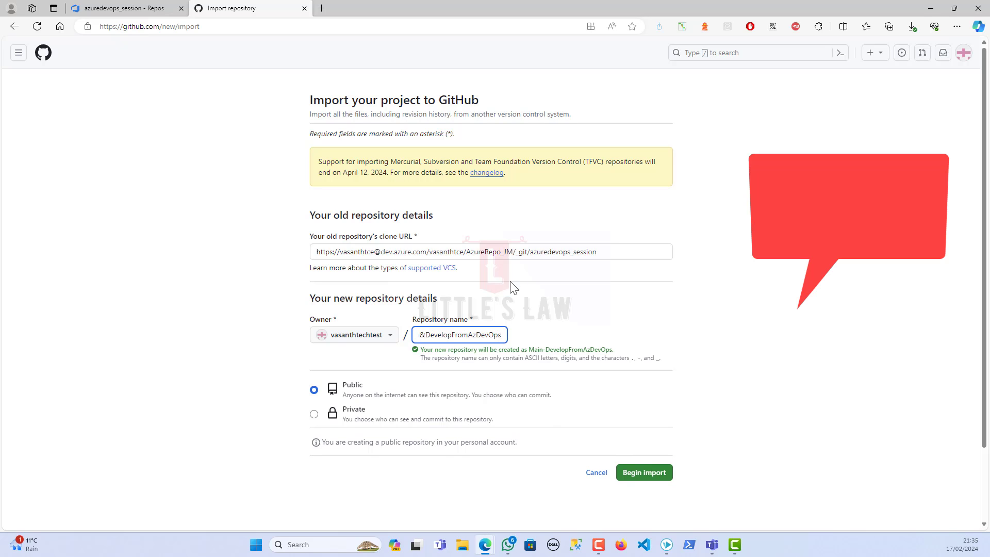
click(251, 387)
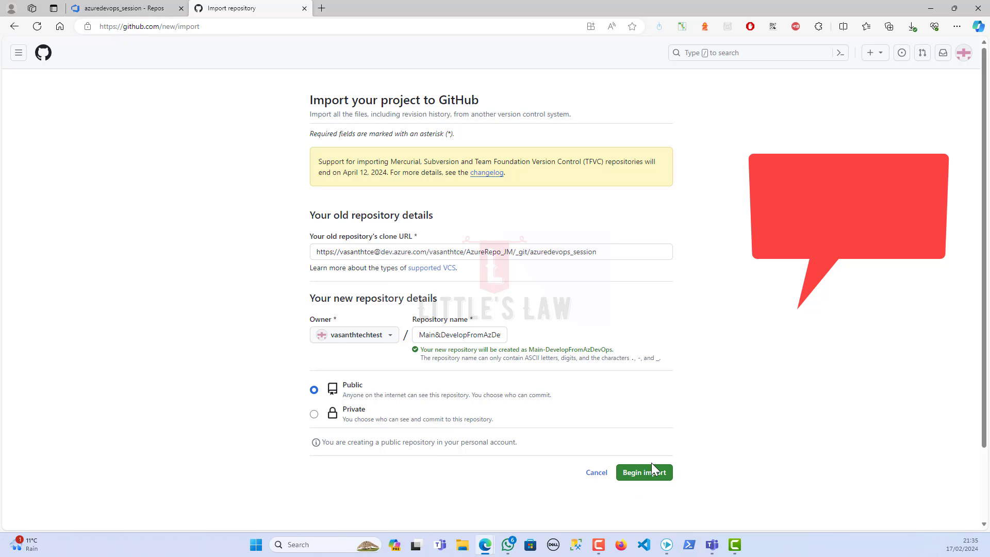
click(641, 474)
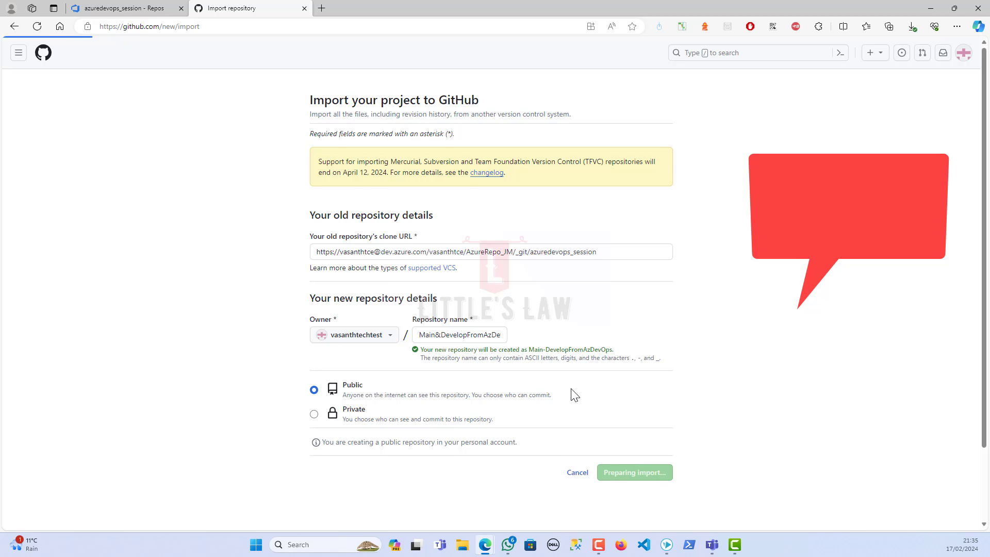
Step: Generate Git credentials for azuredevops_session in Azure DevOps and enter the generated username as the login in GitHub's import credentials form
click(105, 9)
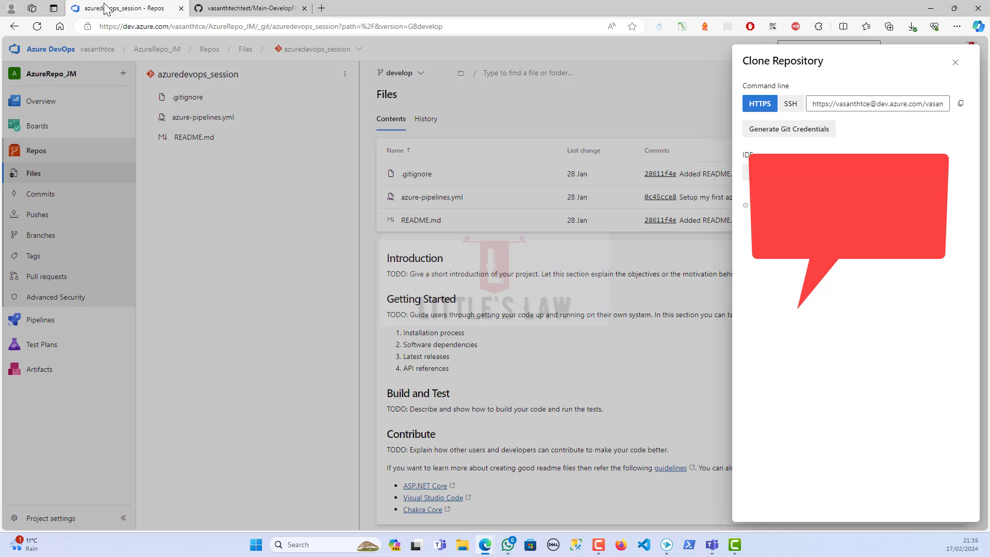
click(778, 133)
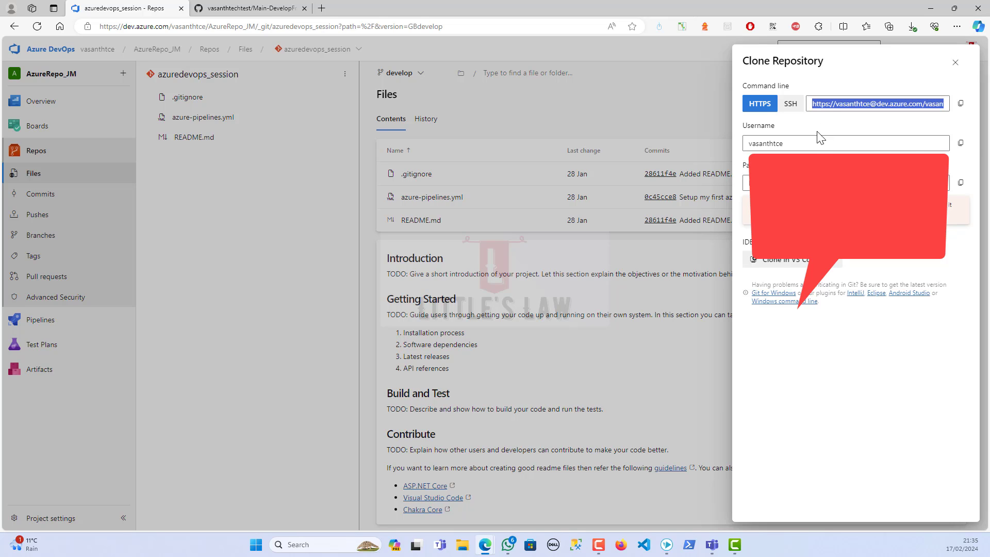
click(960, 143)
click(250, 8)
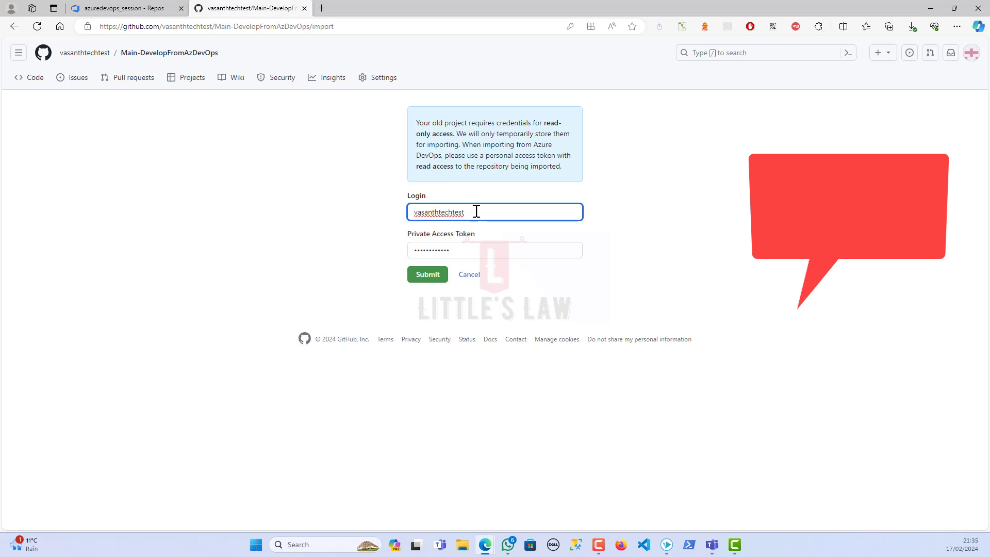
double_click(476, 212)
text(vasanthtce)
Step: Copy the generated Git password from Azure DevOps into GitHub's private access token field and submit the import credentials
click(91, 8)
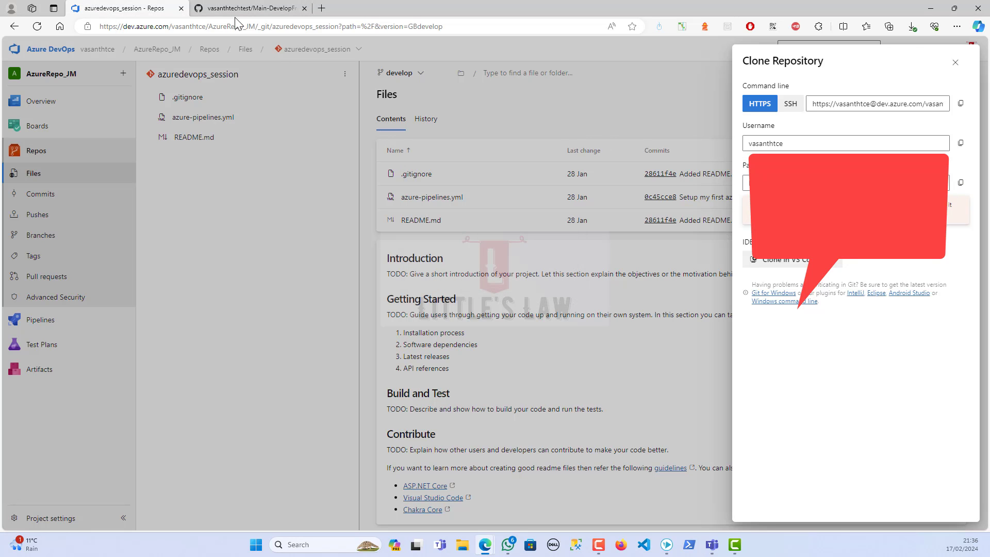
click(250, 8)
drag(466, 253, 261, 256)
key(ctrl+v)
click(339, 276)
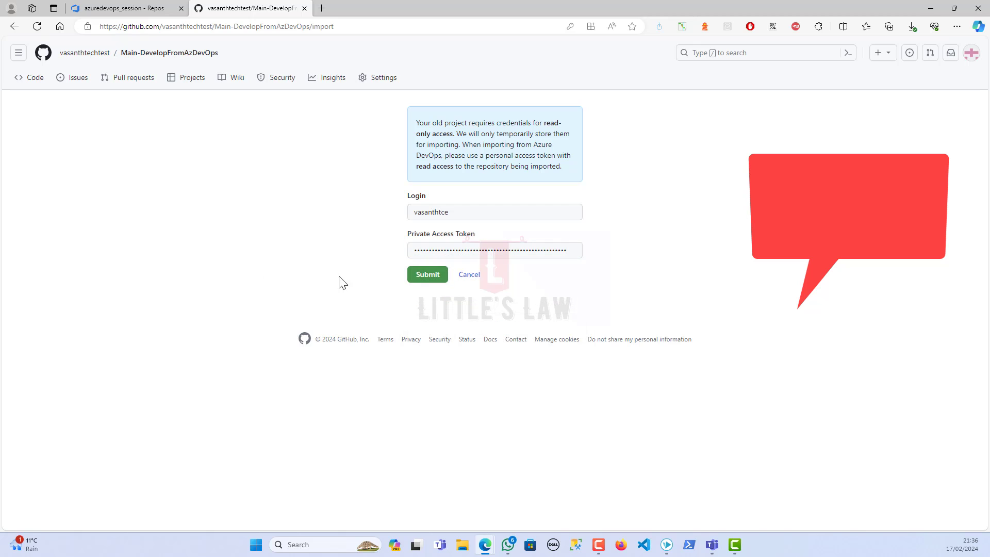
click(416, 282)
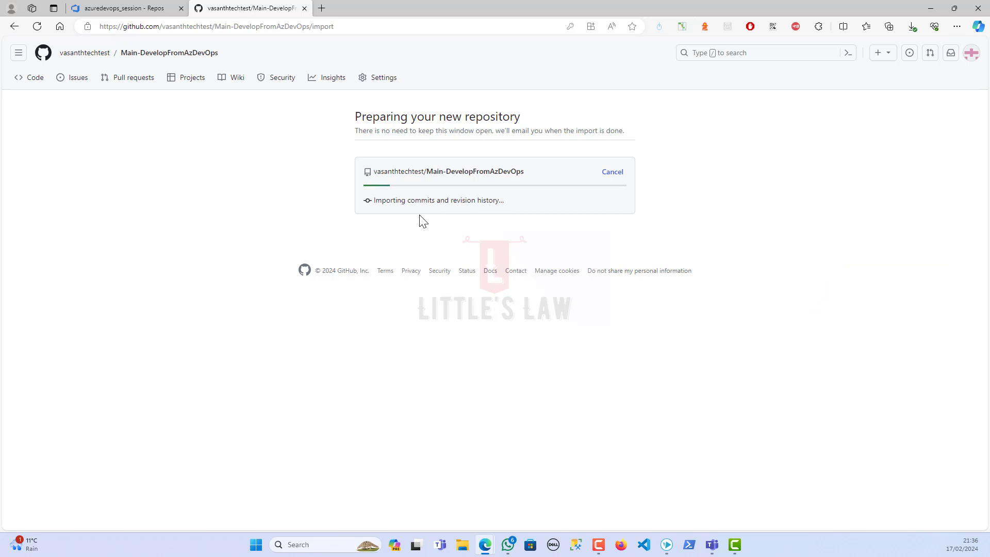
Step: Follow the import progress to completion and open the new Main-DevelopFromAzDevOps repository
drag(398, 201, 474, 202)
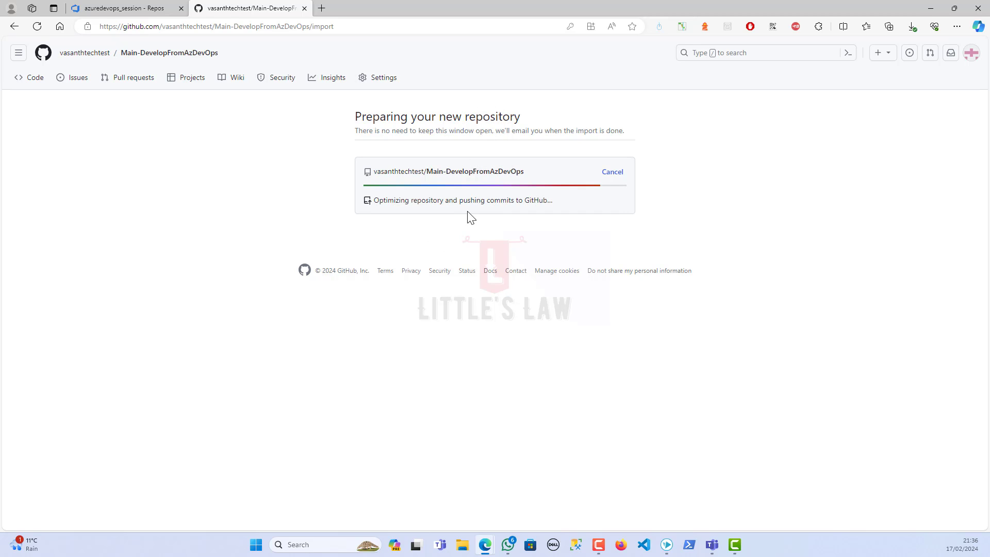
drag(461, 201, 518, 202)
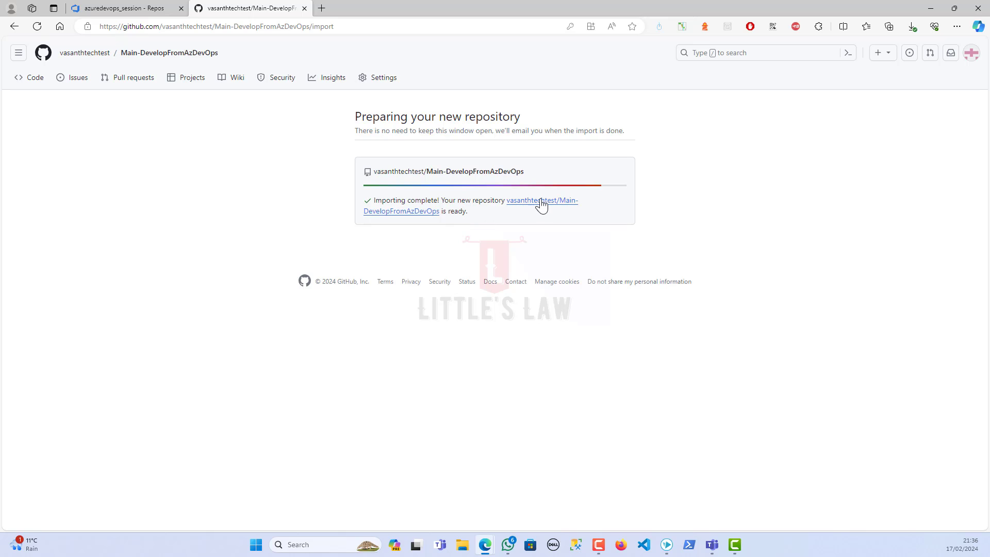
click(540, 202)
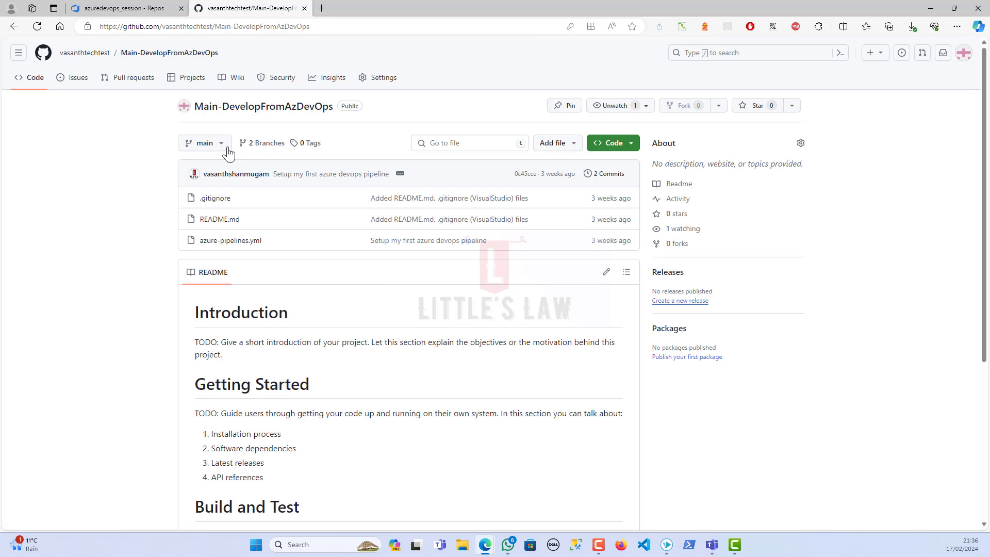
Step: Check the imported repository's branch list and the develop branch's available actions, and return to the code overview
click(222, 145)
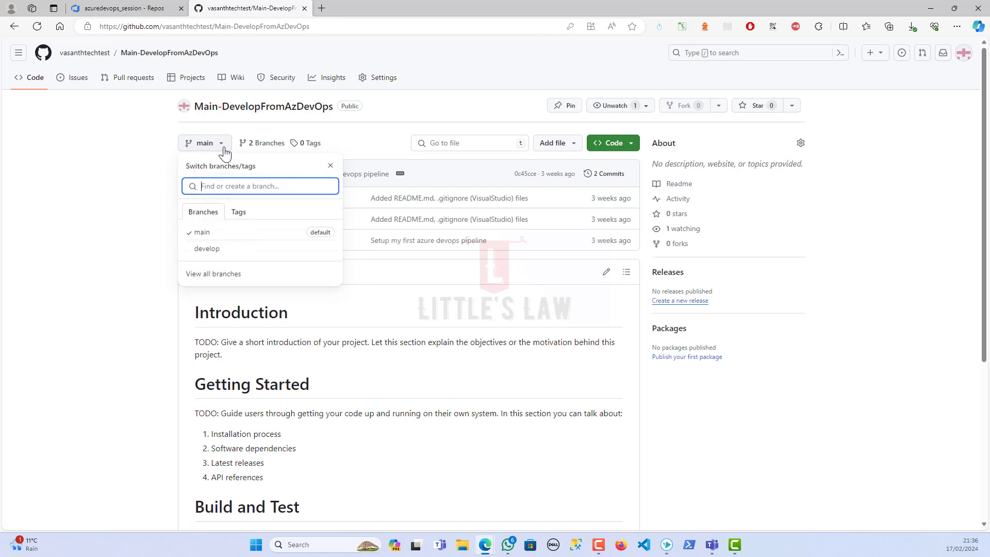
click(260, 148)
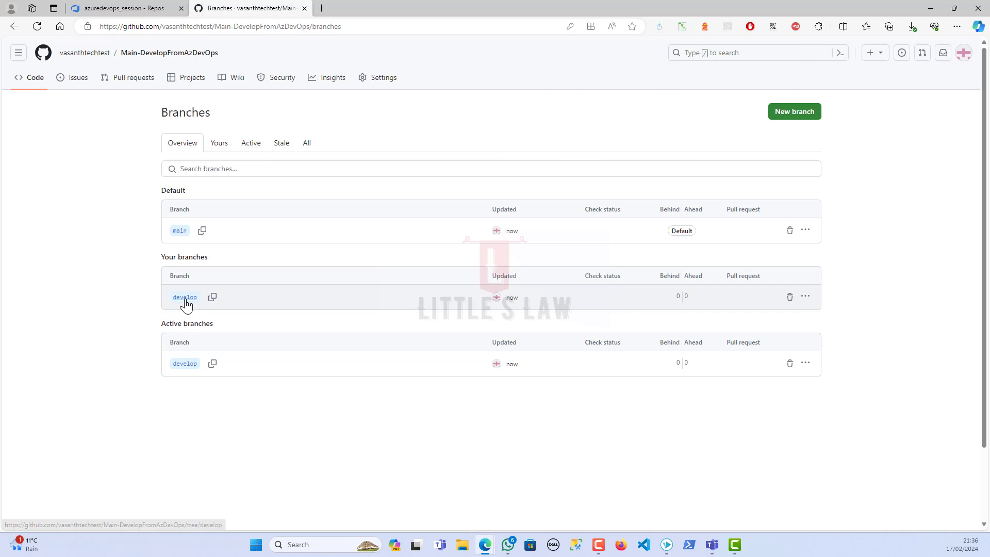
click(805, 296)
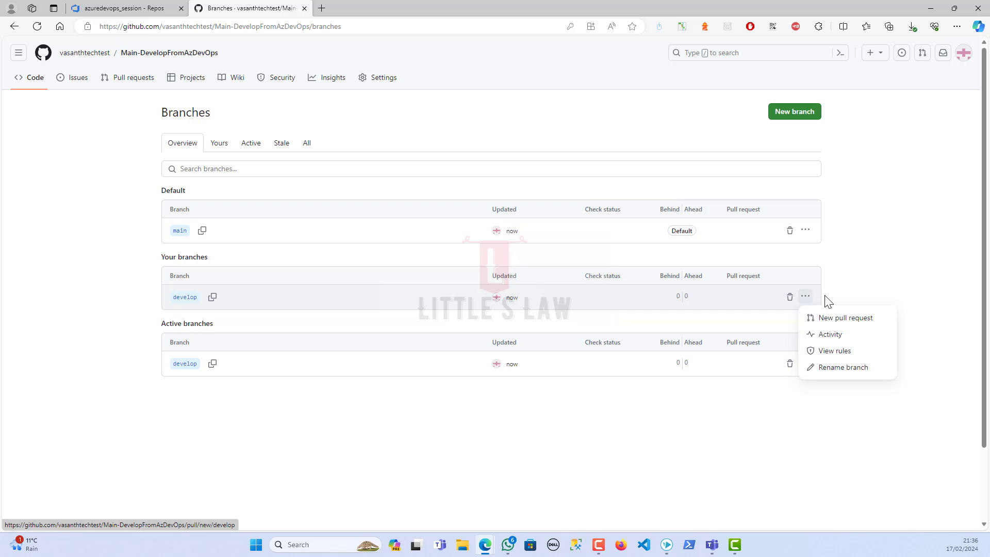
click(875, 278)
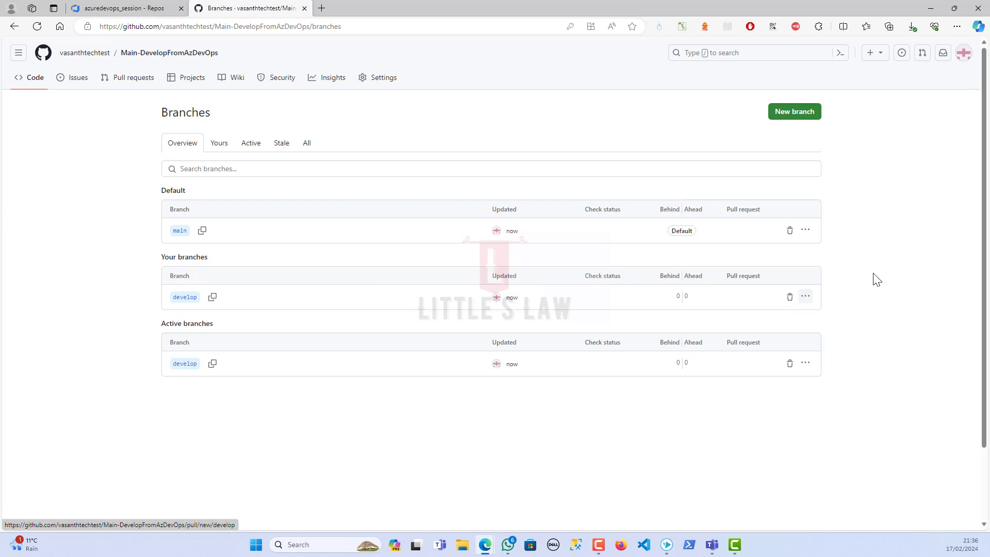
click(31, 81)
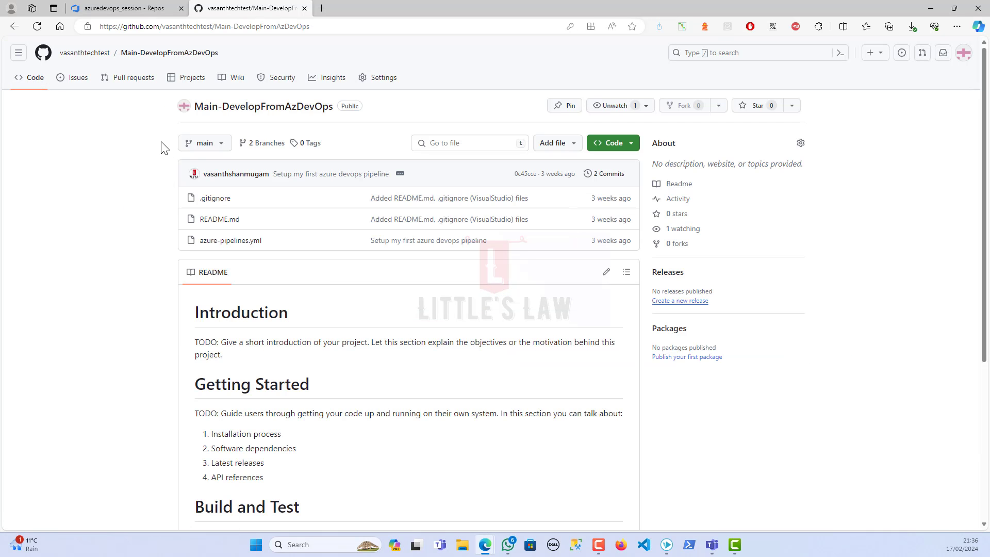